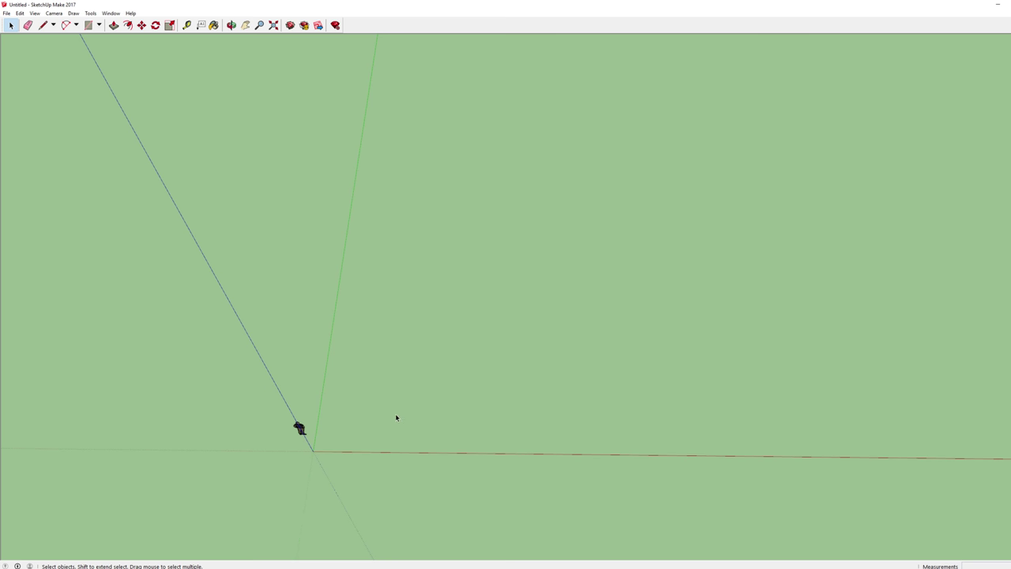
- Draw a 10,20 rectangular floor face starting at the origin
{"action": "middle_click_drag", "start_coordinate": [354, 395], "coordinate": [500, 423]}
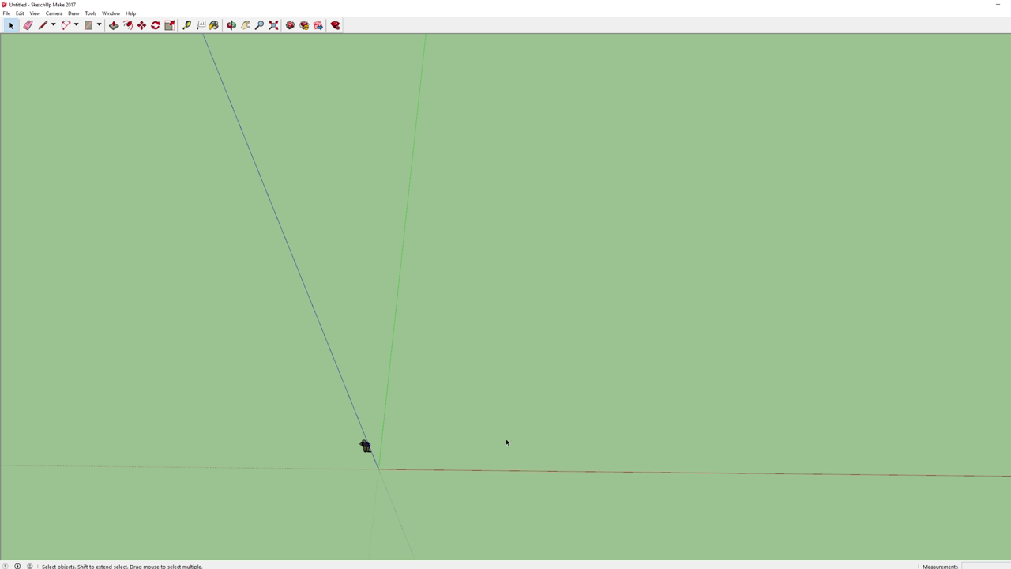
{"action": "key", "text": "r"}
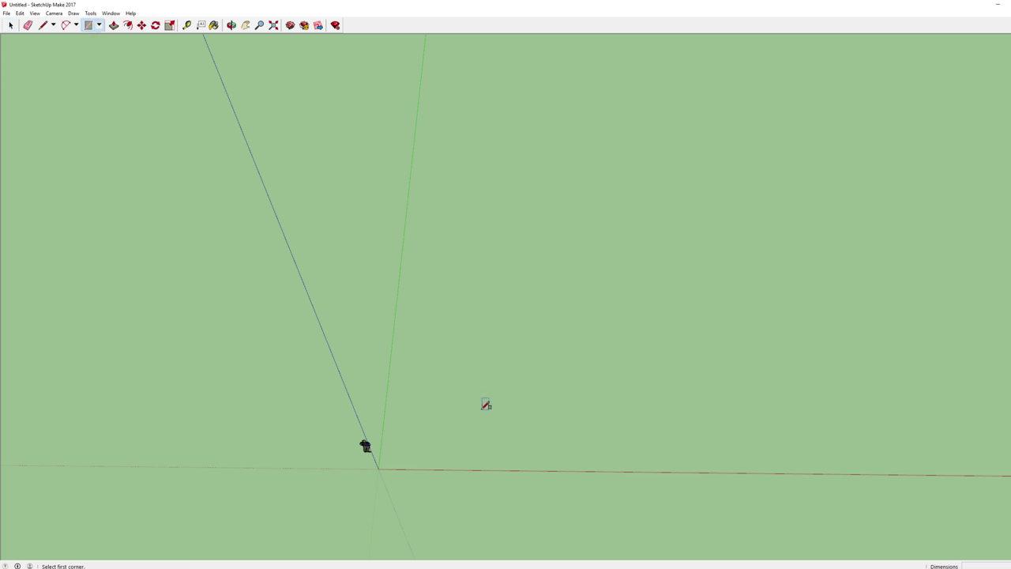
{"action": "left_click", "coordinate": [395, 453]}
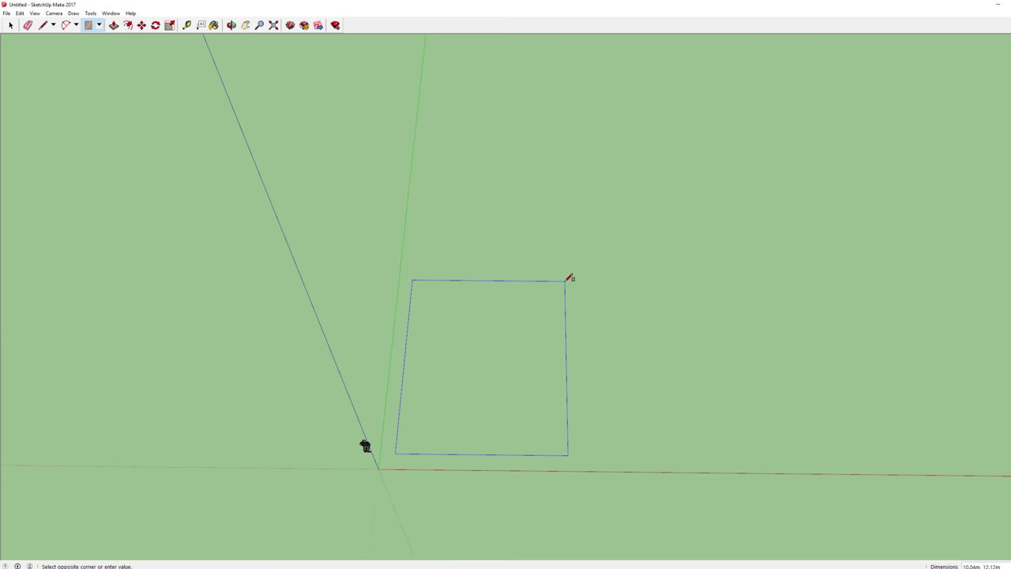
{"action": "key", "text": "Escape"}
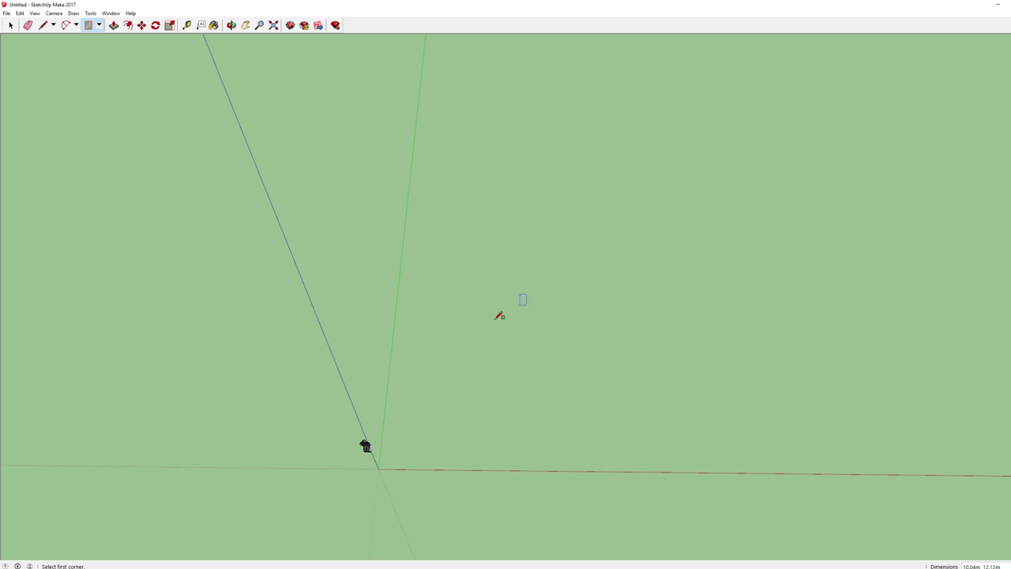
{"action": "left_click", "coordinate": [404, 450]}
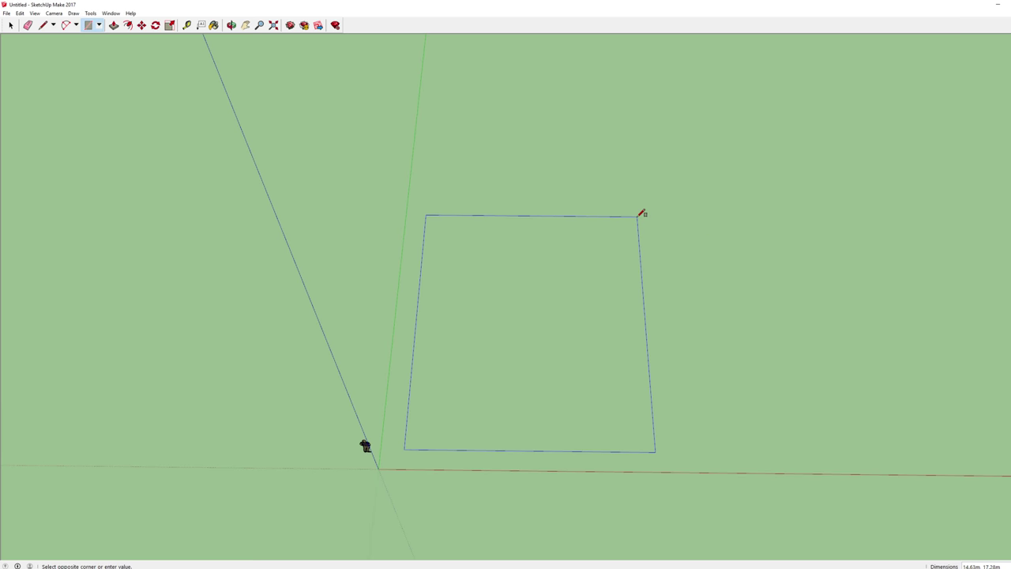
{"action": "key", "text": "Escape"}
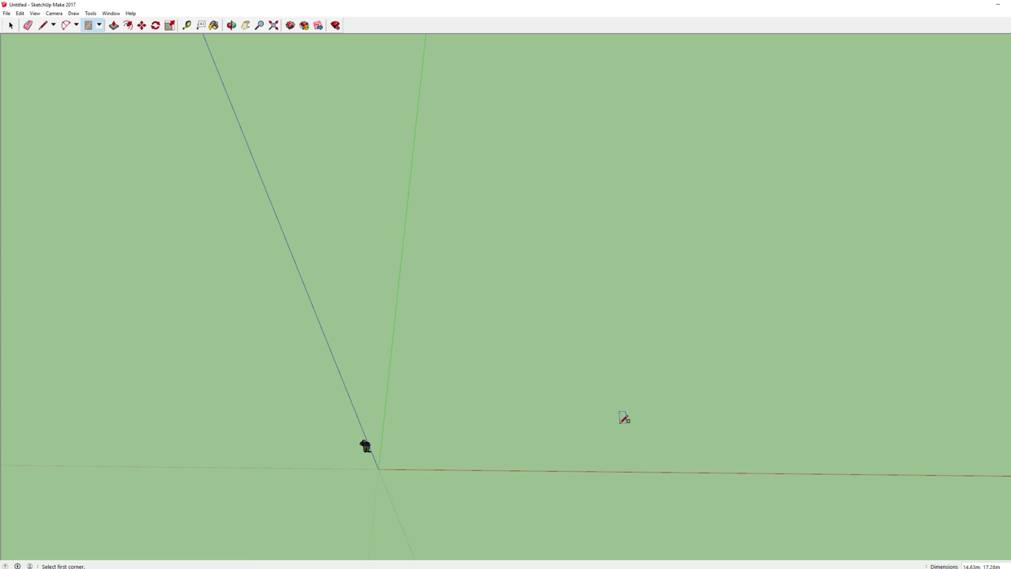
{"action": "left_click", "coordinate": [397, 454]}
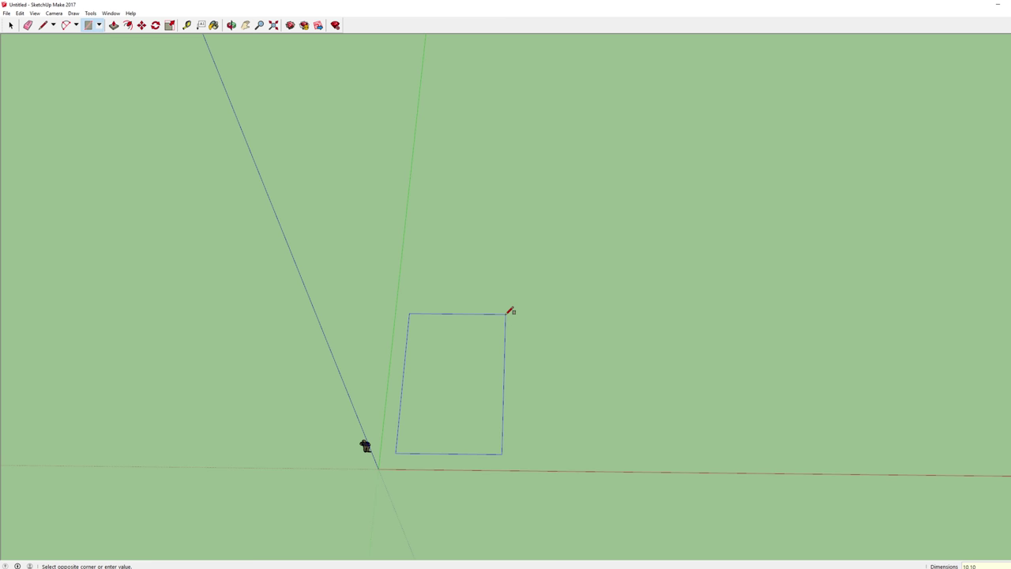
{"action": "key", "text": "Return"}
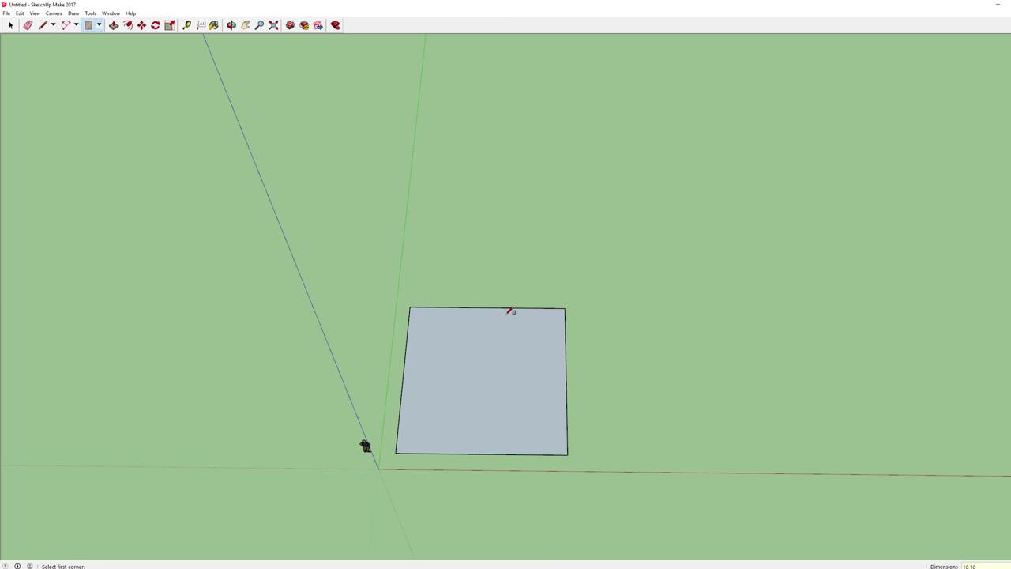
{"action": "key", "text": "ctrl+z"}
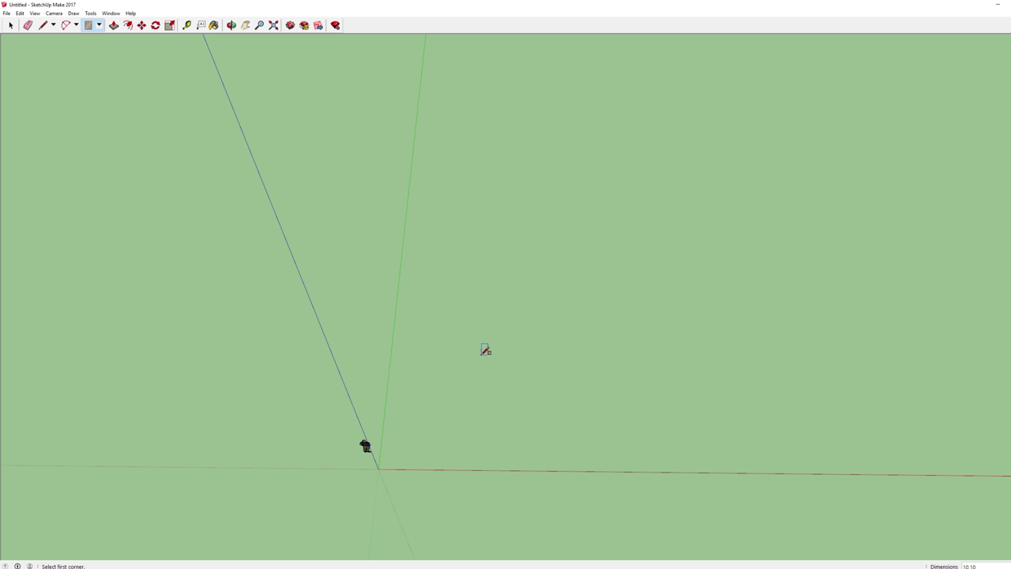
{"action": "left_click", "coordinate": [390, 455]}
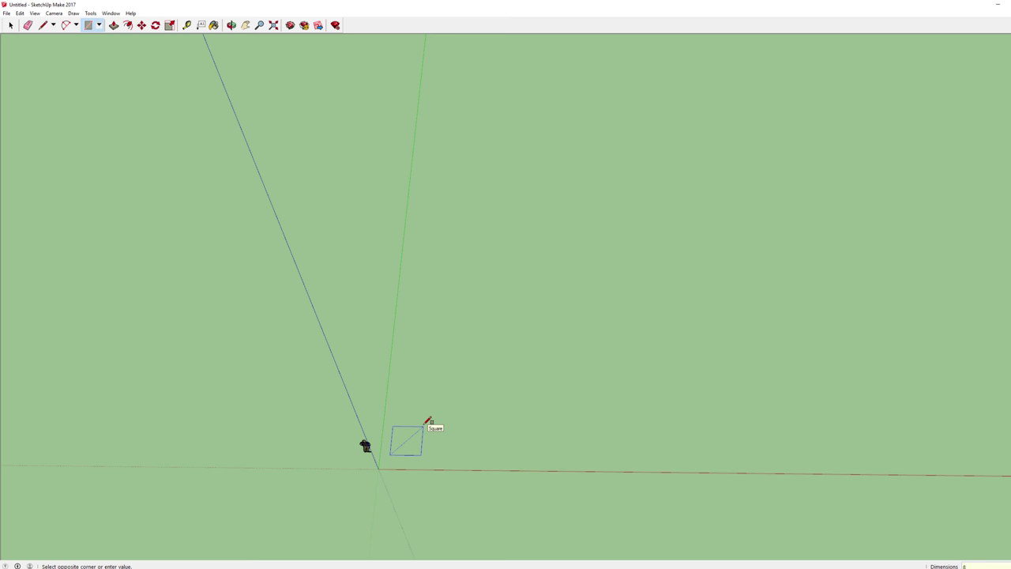
{"action": "type", "text": "10,20"}
{"action": "key", "text": "Return"}
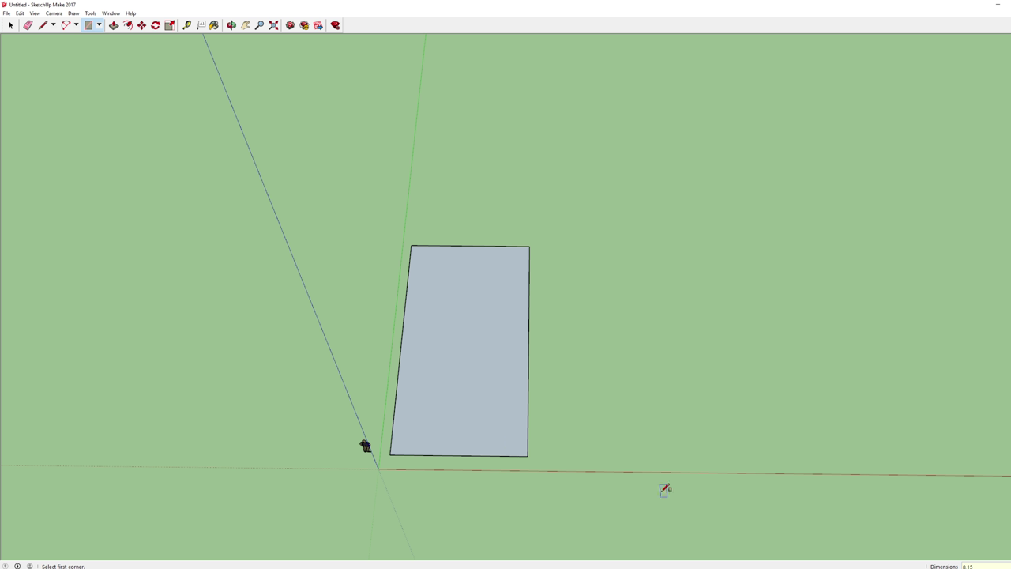
- Move the person figure to the far end of the new floor
{"action": "middle_click_drag", "start_coordinate": [669, 424], "coordinate": [674, 383]}
{"action": "scroll", "coordinate": [487, 403], "scroll_direction": "up", "scroll_amount": 2}
{"action": "key", "text": "m"}
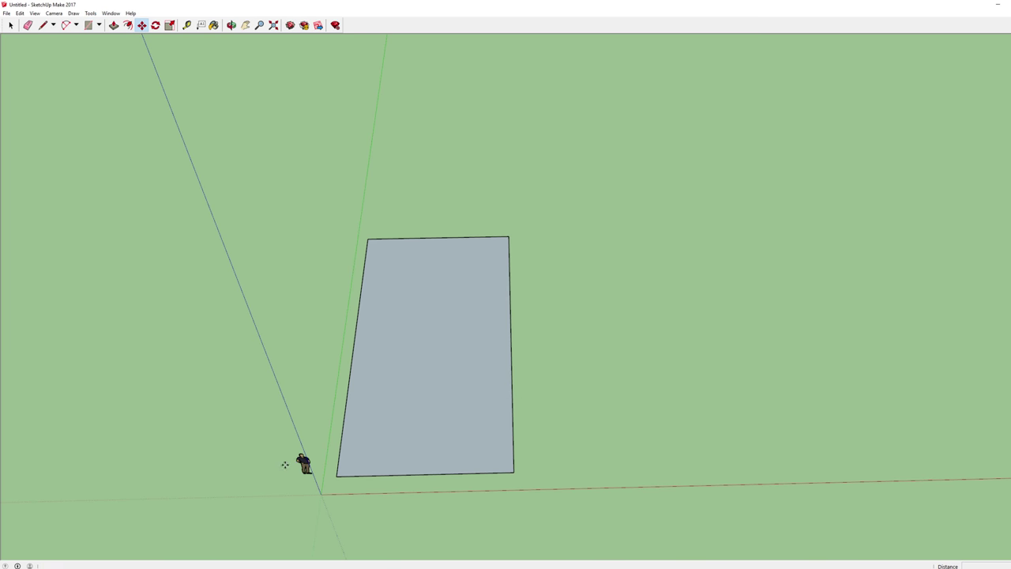
{"action": "left_click", "coordinate": [302, 464]}
{"action": "left_click", "coordinate": [430, 257]}
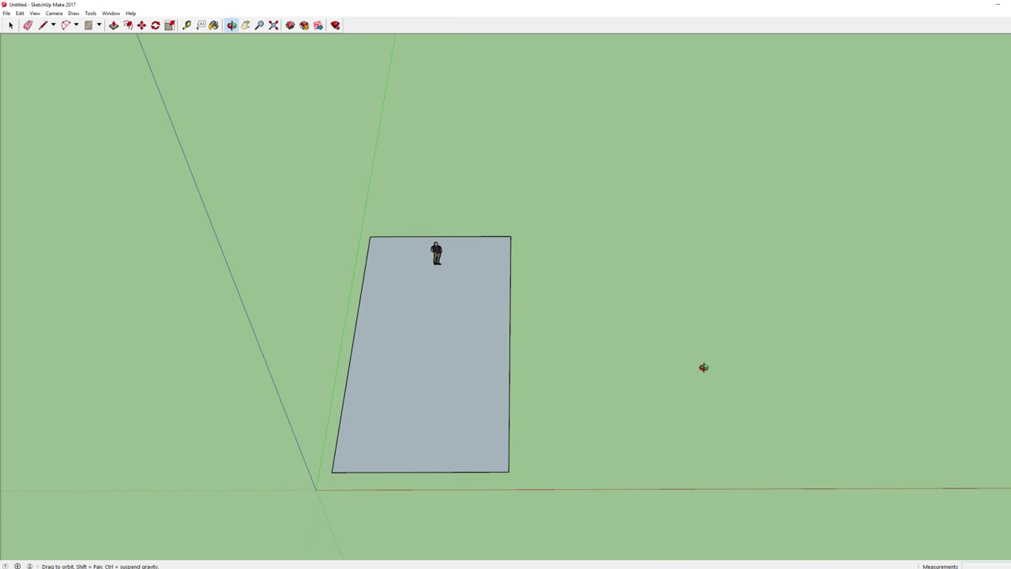
{"action": "middle_click_drag", "start_coordinate": [702, 366], "coordinate": [669, 351]}
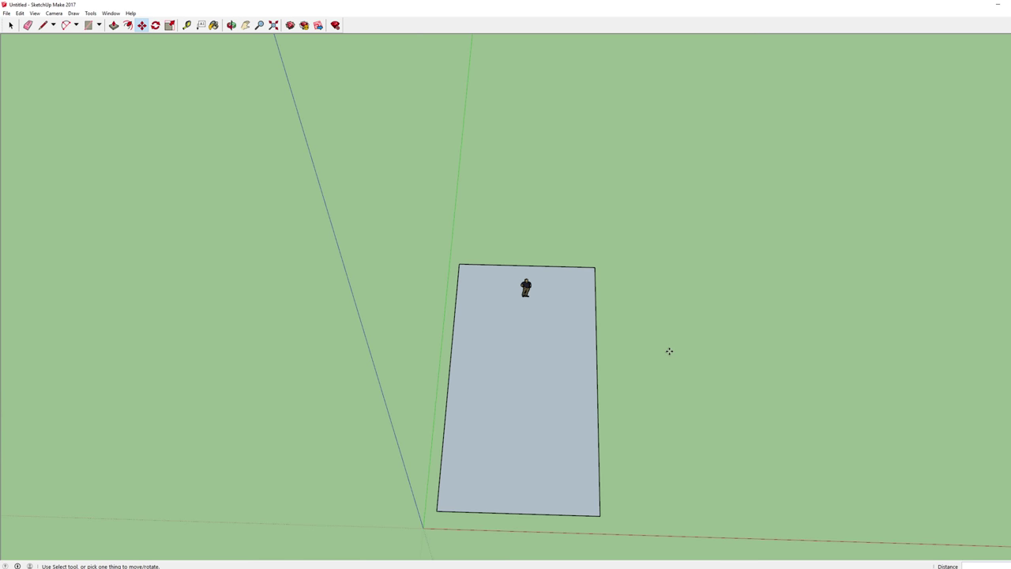
{"action": "scroll", "coordinate": [651, 301], "scroll_direction": "up", "scroll_amount": 2}
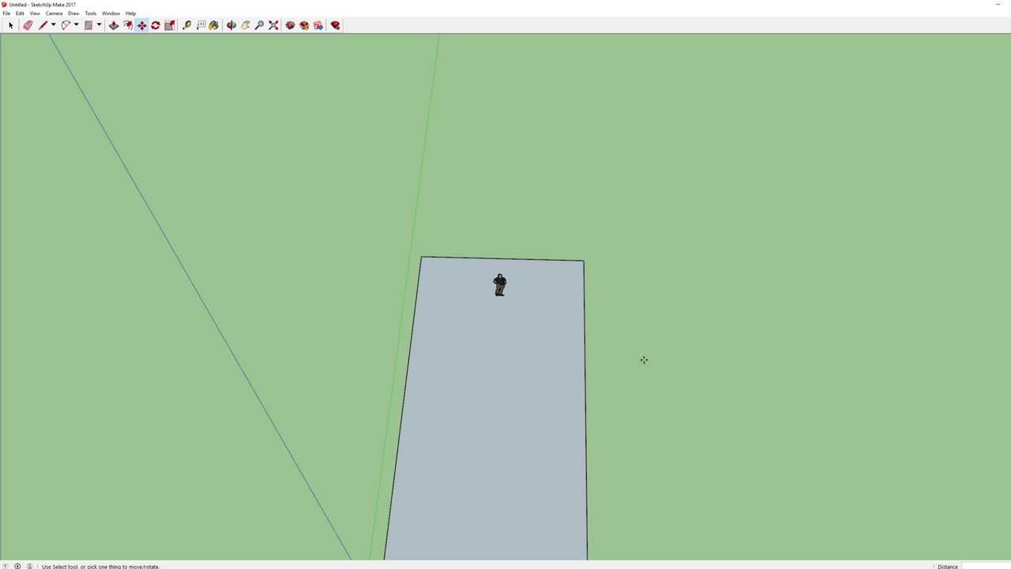
- Draw a rectangle from the floor's far-left corner to the right edge, splitting off its far end
{"action": "key", "text": "r"}
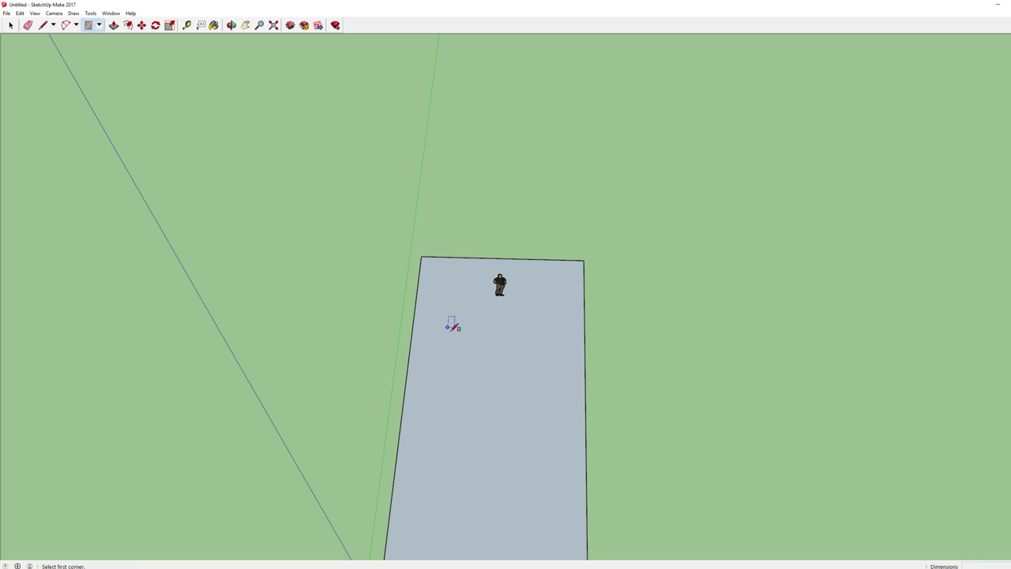
{"action": "middle_click_drag", "start_coordinate": [668, 429], "coordinate": [545, 334]}
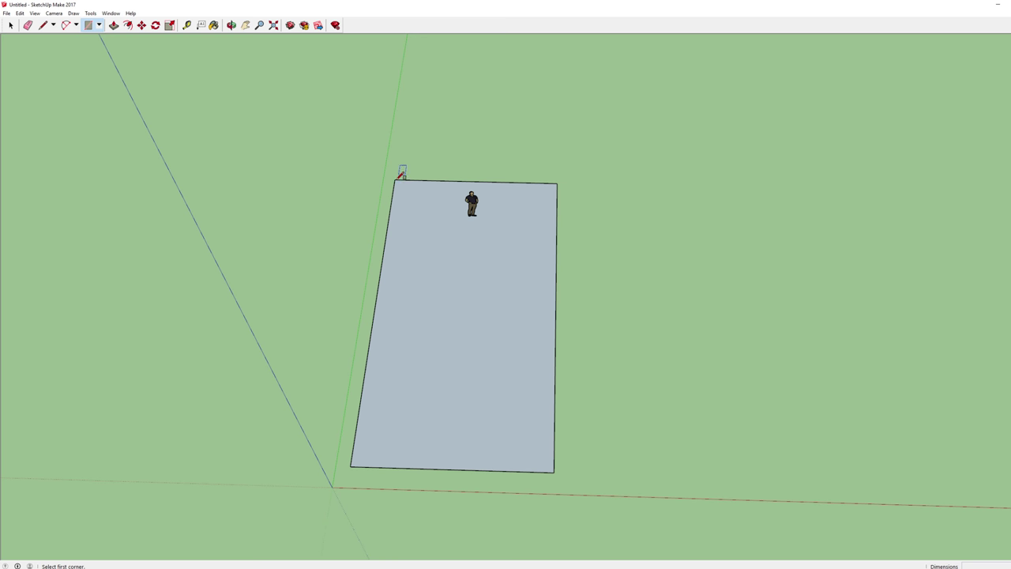
{"action": "left_click", "coordinate": [394, 180]}
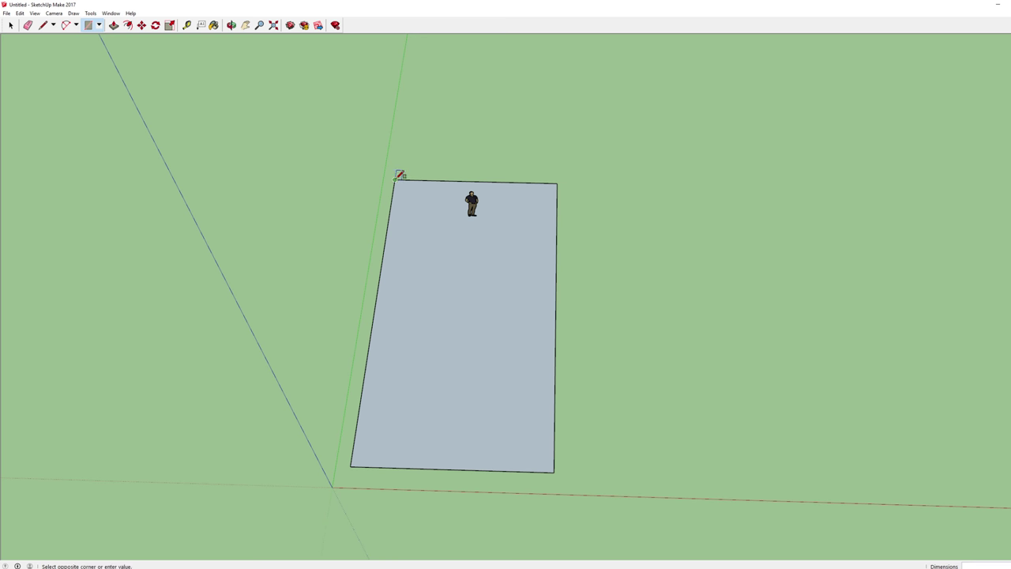
{"action": "left_click", "coordinate": [557, 263]}
{"action": "middle_click_drag", "start_coordinate": [711, 279], "coordinate": [458, 154]}
{"action": "middle_click_drag", "start_coordinate": [613, 203], "coordinate": [637, 252]}
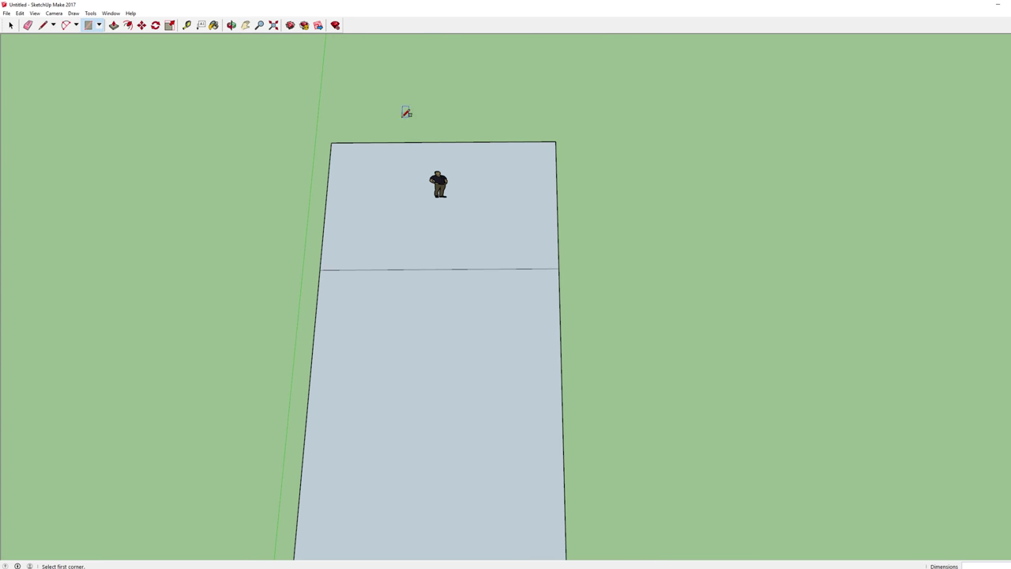
{"action": "middle_click_drag", "start_coordinate": [623, 194], "coordinate": [640, 275], "text": "shift"}
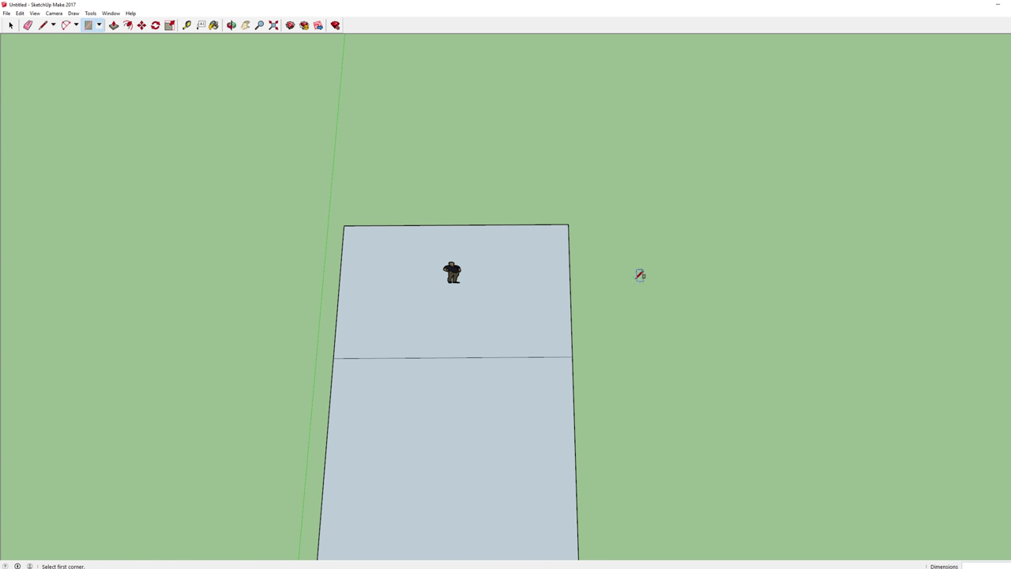
{"action": "scroll", "coordinate": [628, 296], "scroll_direction": "up", "scroll_amount": 2}
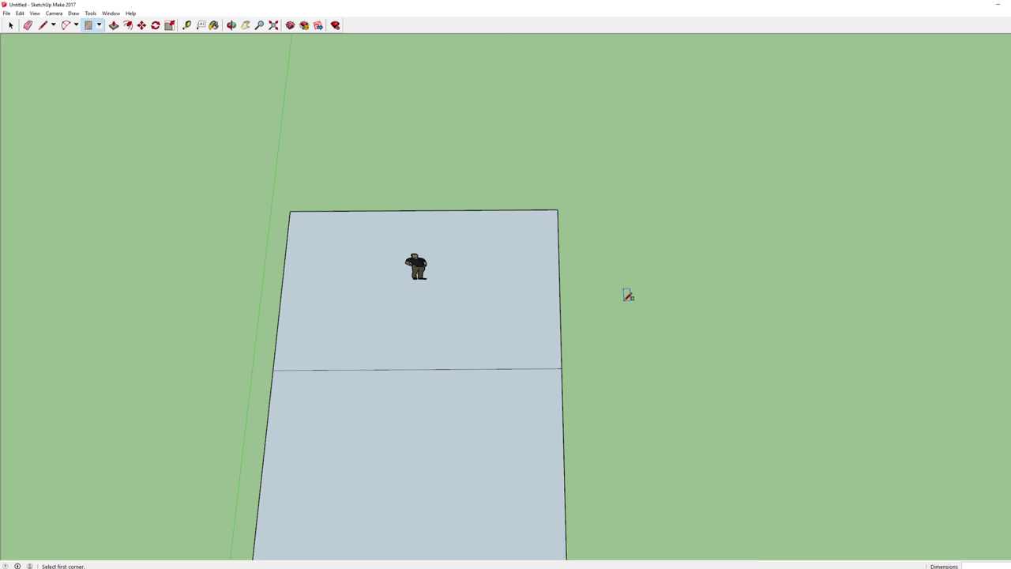
- Split off a narrow strip along the floor's right edge and shift the person figure slightly
{"action": "left_click", "coordinate": [557, 210]}
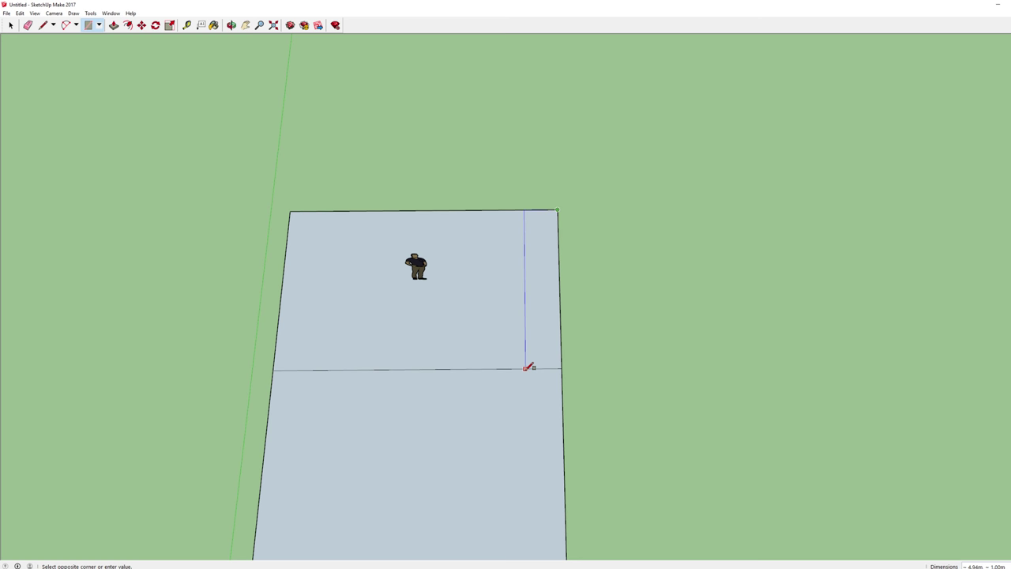
{"action": "left_click", "coordinate": [525, 368]}
{"action": "key", "text": "m"}
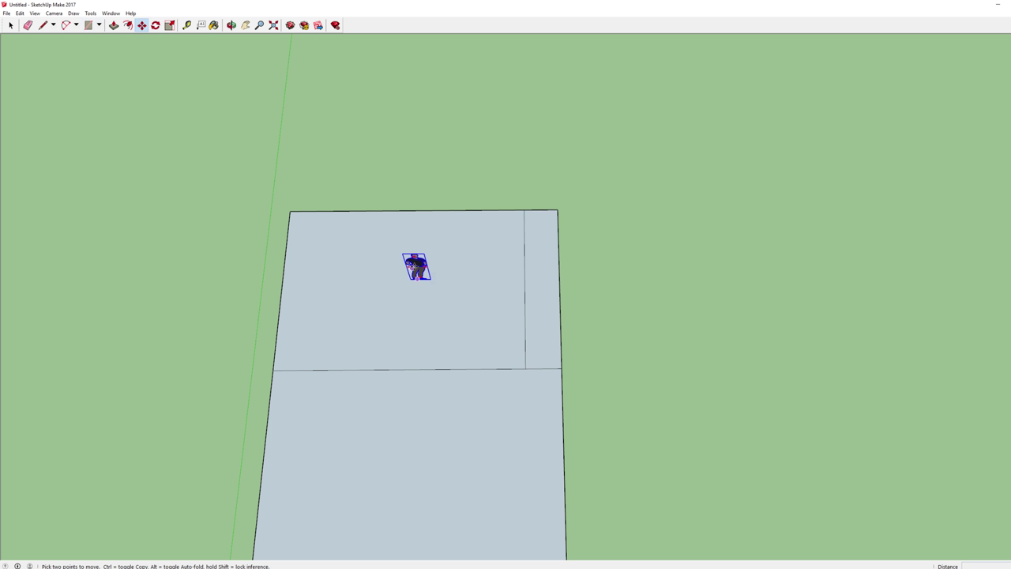
{"action": "left_click", "coordinate": [417, 267]}
{"action": "left_click", "coordinate": [426, 267]}
{"action": "middle_click_drag", "start_coordinate": [656, 311], "coordinate": [691, 244]}
- Draw the top-left room rectangle from the top-left corner down to the dividing line
{"action": "key", "text": "r"}
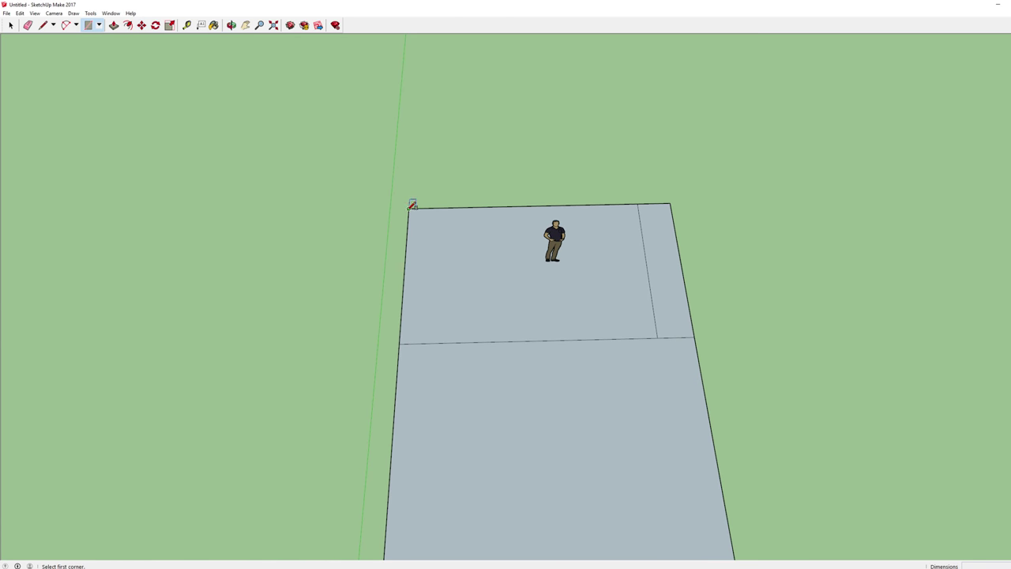
{"action": "left_click", "coordinate": [409, 207]}
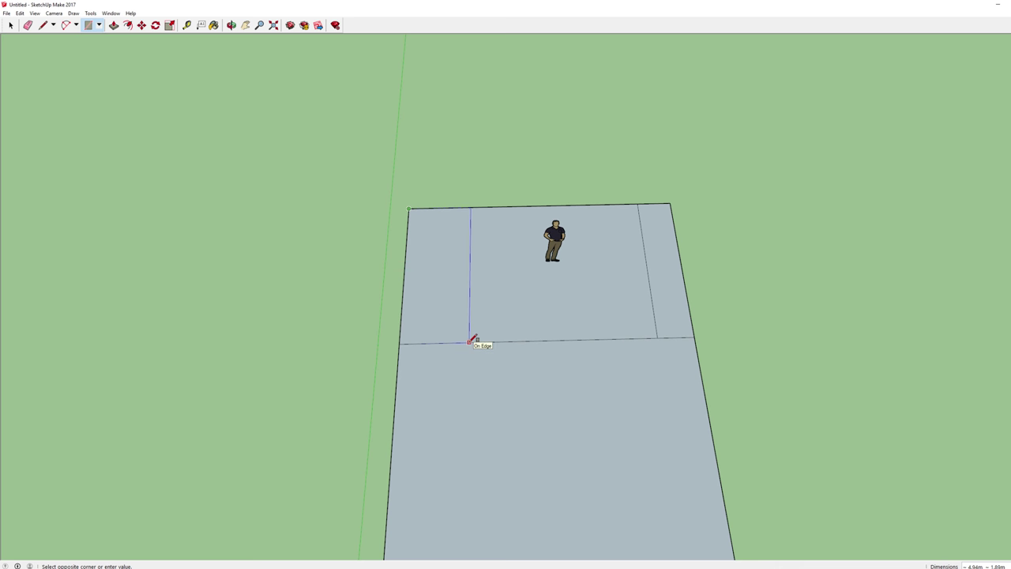
{"action": "left_click", "coordinate": [469, 342]}
{"action": "key", "text": "m"}
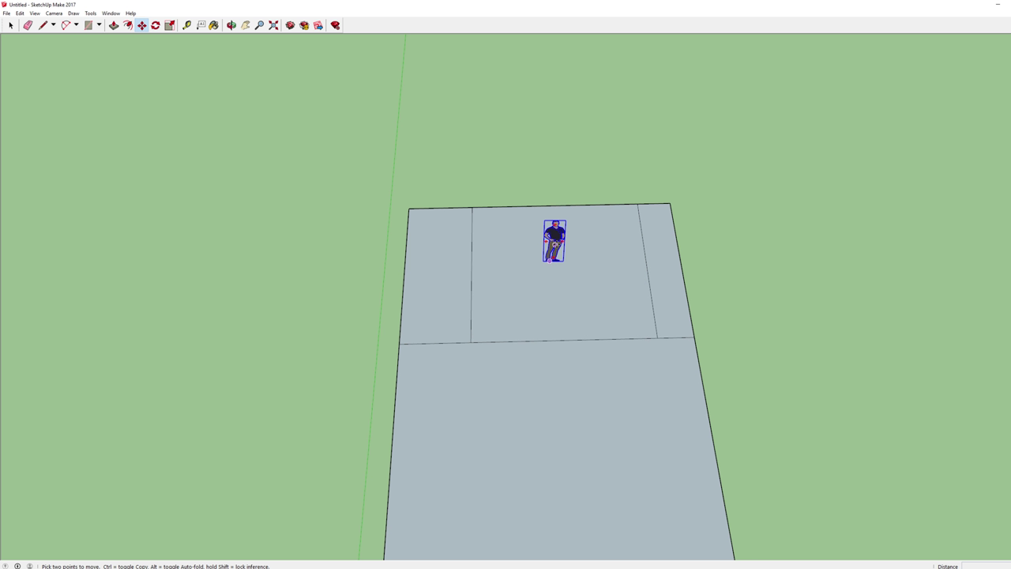
{"action": "left_click", "coordinate": [556, 240]}
{"action": "left_click", "coordinate": [559, 240]}
{"action": "middle_click_drag", "start_coordinate": [684, 295], "coordinate": [623, 225]}
- Draw a small room rectangle below the top-left room out to the left edge, nudging the figure aside
{"action": "middle_click_drag", "start_coordinate": [703, 218], "coordinate": [478, 248]}
{"action": "key", "text": "r"}
{"action": "left_click", "coordinate": [454, 216]}
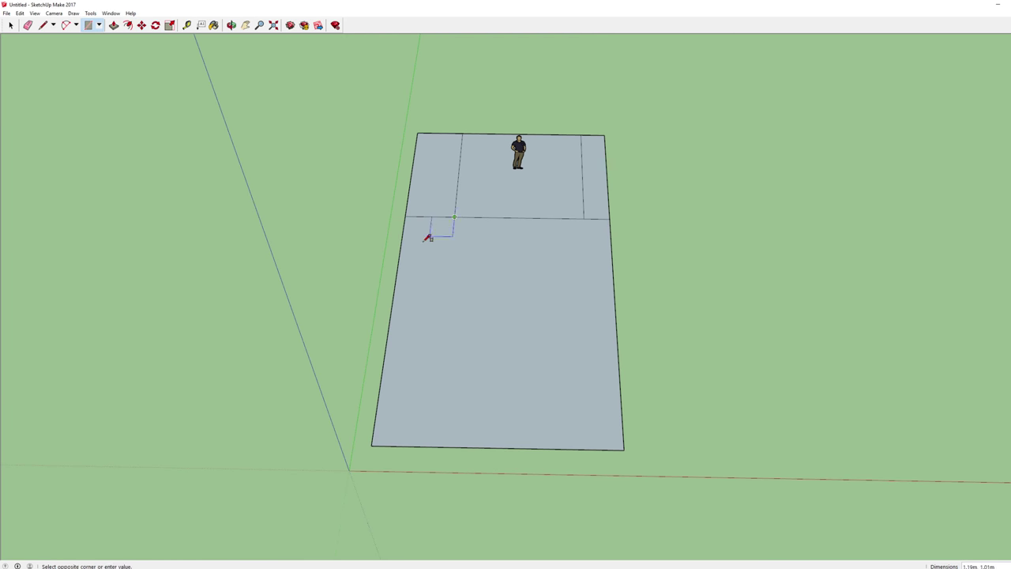
{"action": "left_click", "coordinate": [397, 274]}
{"action": "key", "text": "m"}
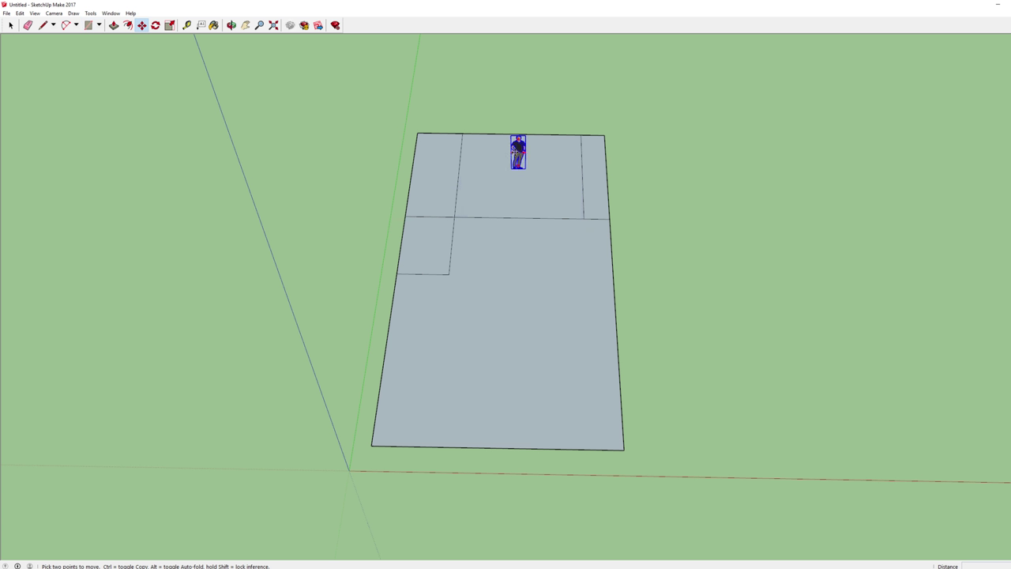
{"action": "left_click", "coordinate": [517, 152]}
{"action": "left_click", "coordinate": [517, 162]}
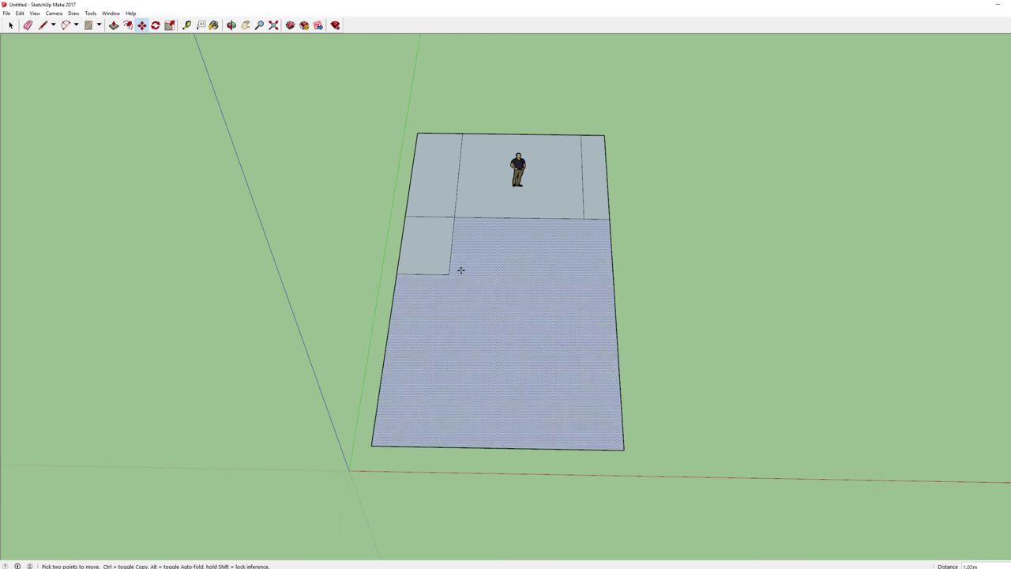
{"action": "key", "text": "r"}
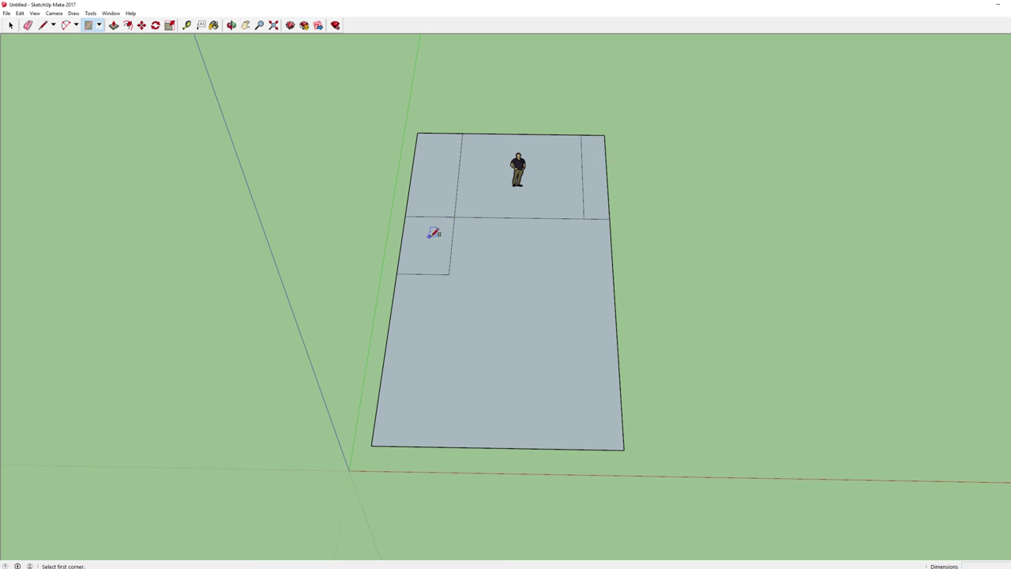
- Draw a smaller room rectangle below the small left room and place the figure on the main floor
{"action": "scroll", "coordinate": [440, 278], "scroll_direction": "up", "scroll_amount": 2}
{"action": "left_click", "coordinate": [440, 271]}
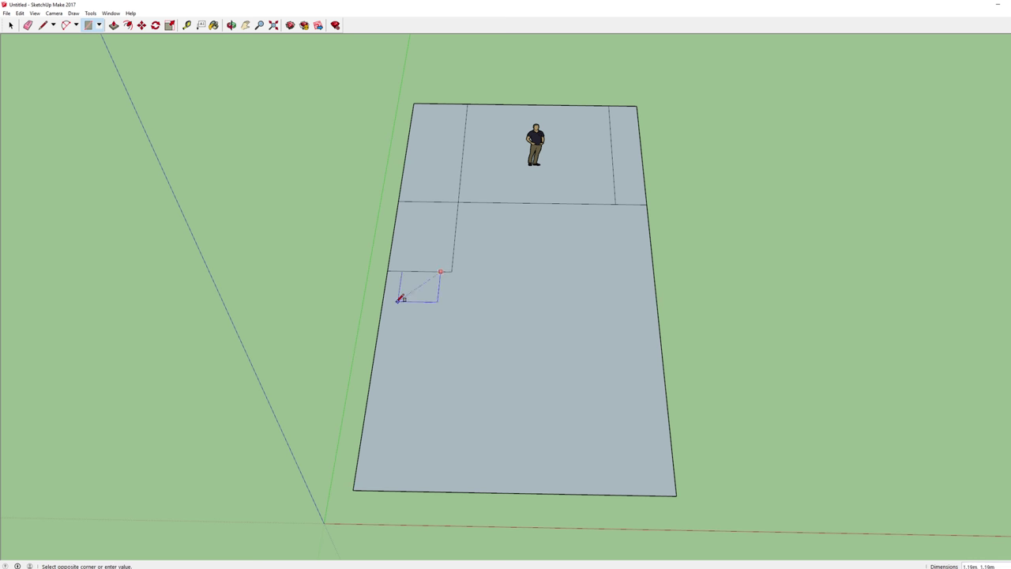
{"action": "left_click", "coordinate": [380, 312]}
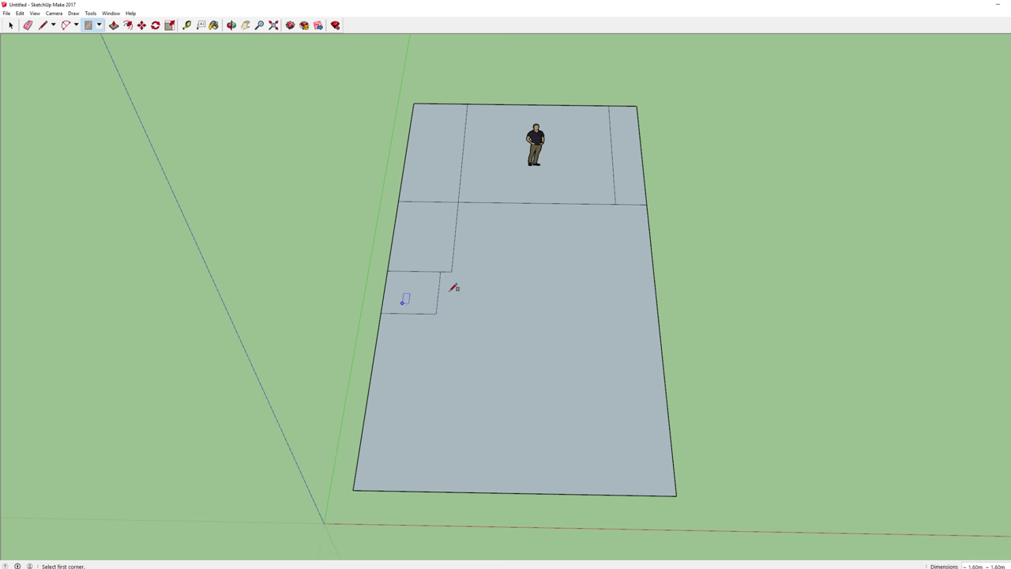
{"action": "key", "text": "m"}
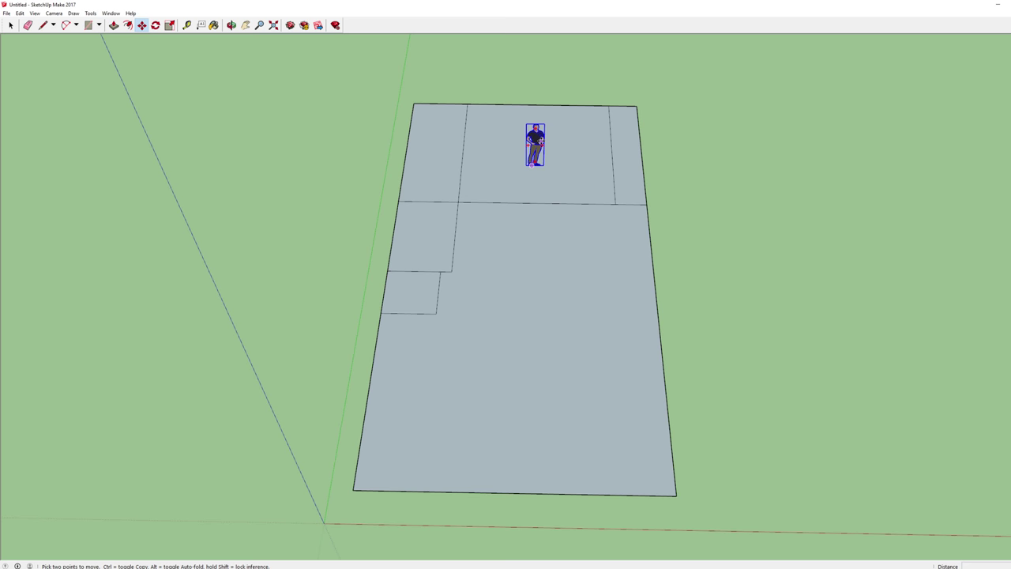
{"action": "left_click", "coordinate": [540, 139]}
{"action": "left_click", "coordinate": [491, 269]}
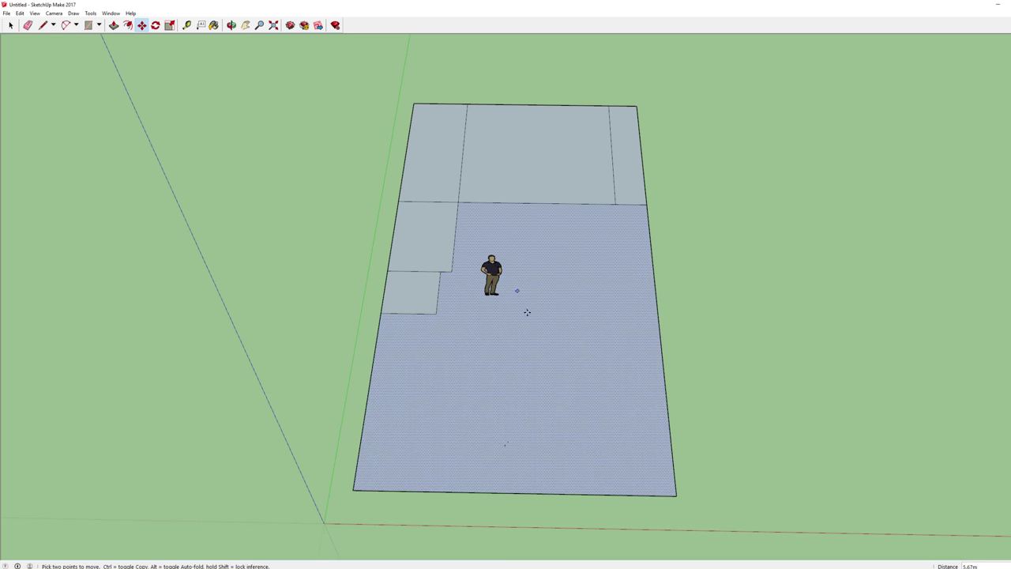
- Draw a room rectangle from the floor's bottom-left corner
{"action": "key", "text": "r"}
{"action": "left_click", "coordinate": [353, 490]}
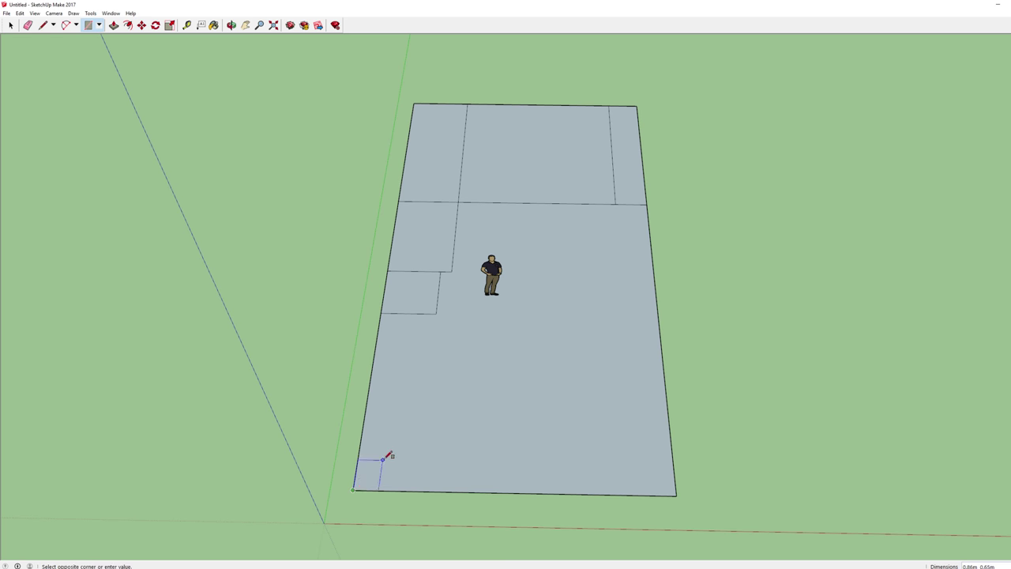
{"action": "left_click", "coordinate": [417, 410]}
- Relocate the person figure from mid-floor to the ground beside the plan's left edge
{"action": "key", "text": "m"}
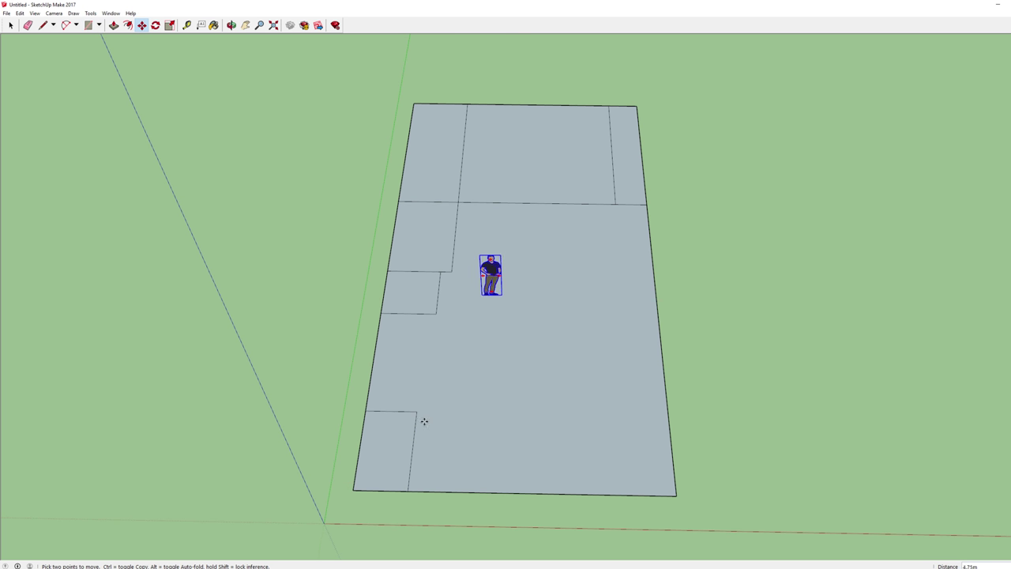
{"action": "left_click", "coordinate": [495, 277]}
{"action": "left_click", "coordinate": [494, 338]}
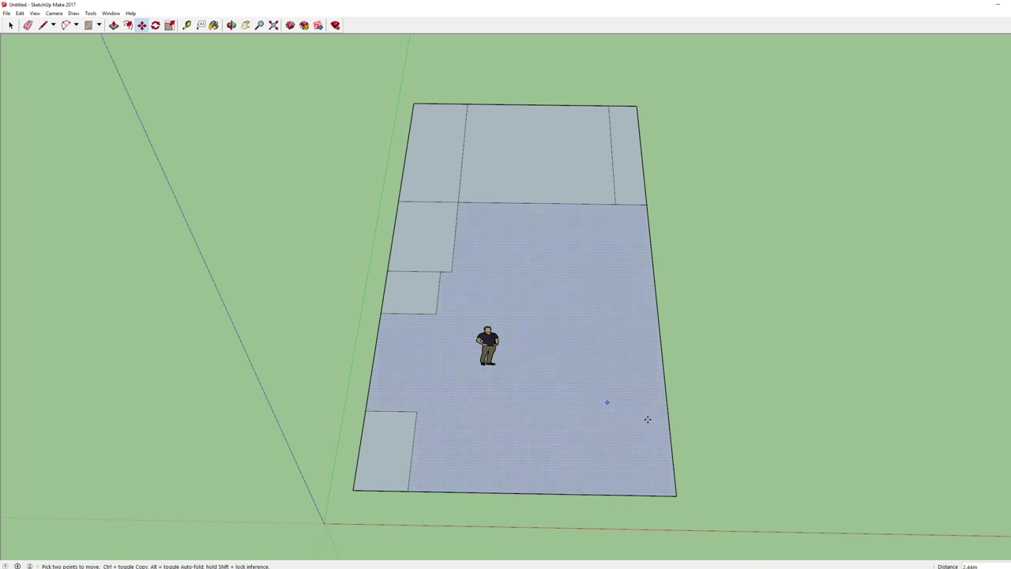
{"action": "middle_click_drag", "start_coordinate": [650, 418], "coordinate": [731, 424]}
{"action": "middle_click_drag", "start_coordinate": [733, 384], "coordinate": [681, 415]}
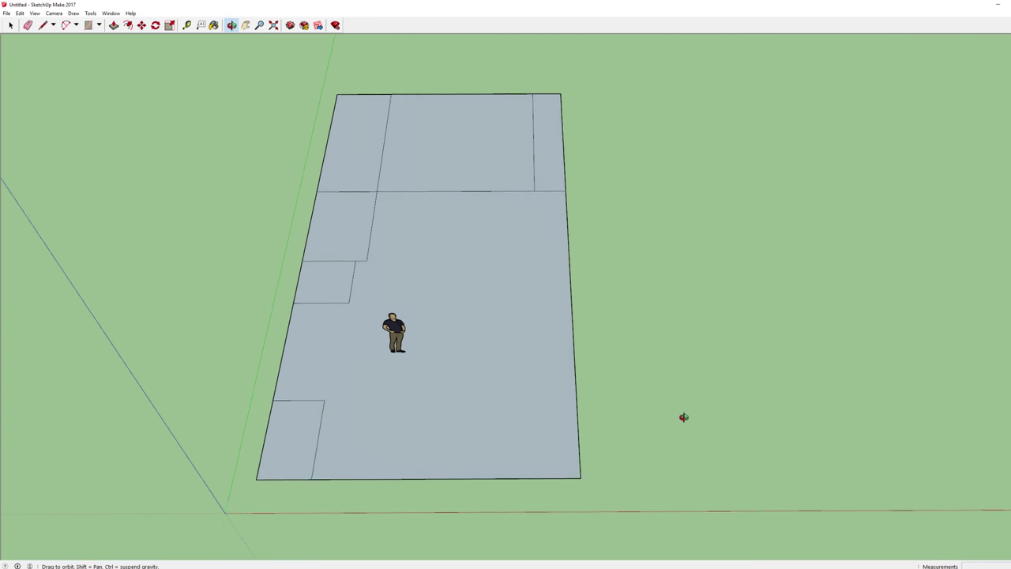
{"action": "key", "text": "m"}
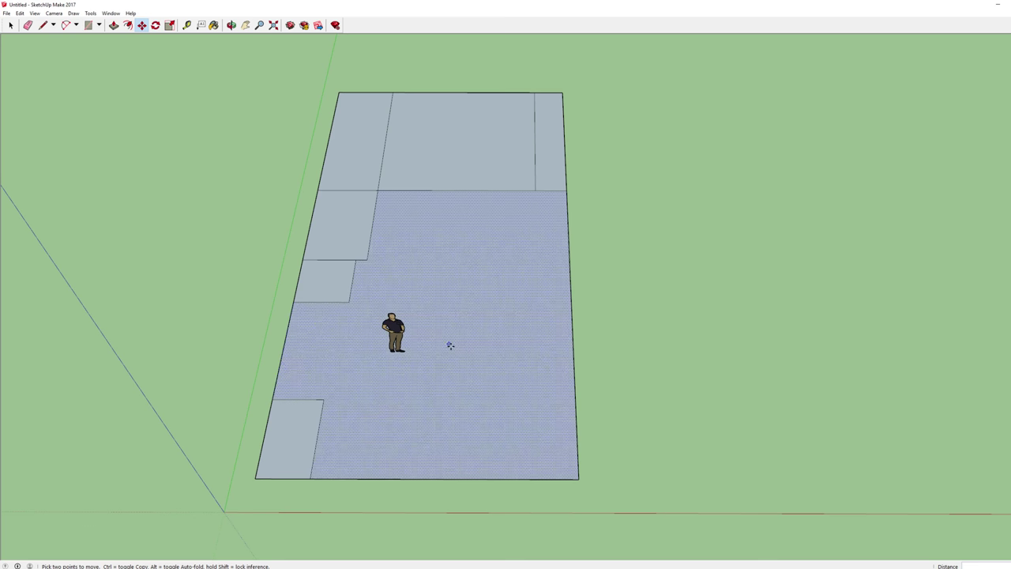
{"action": "key", "text": "ctrl+t"}
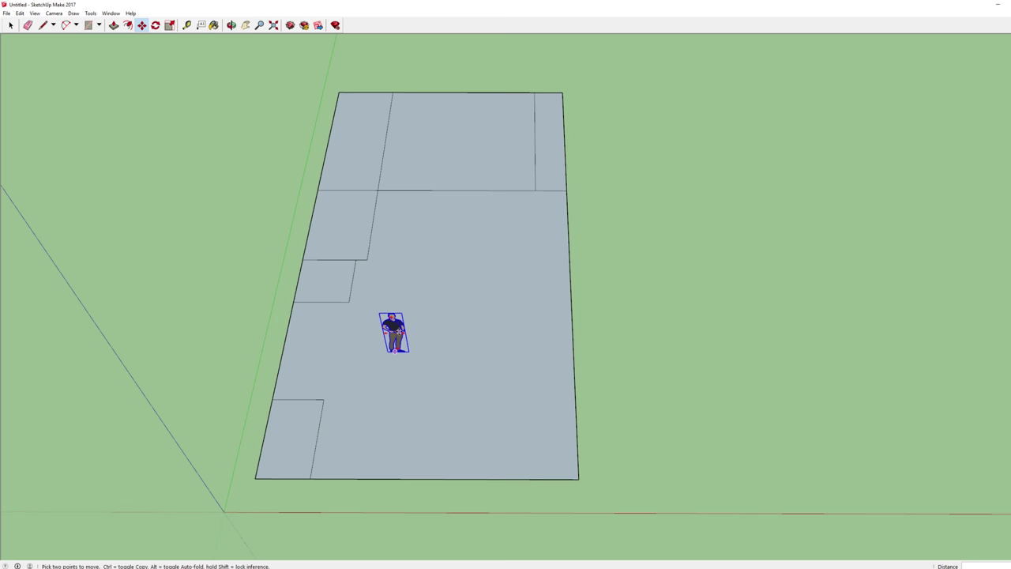
{"action": "left_click", "coordinate": [393, 336]}
{"action": "left_click", "coordinate": [211, 338]}
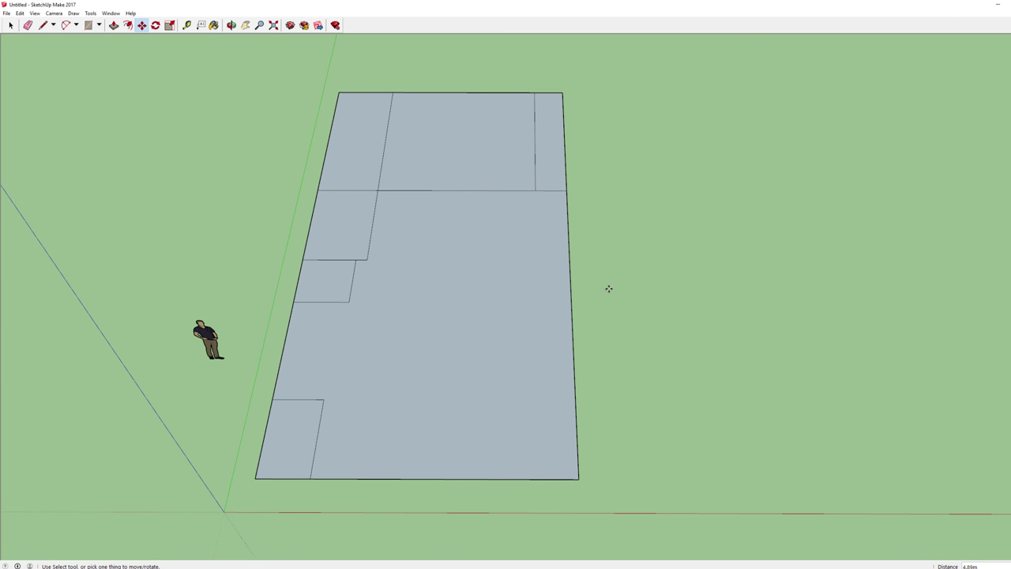
- Offset the main floor face's outline inward to form its wall border
{"action": "left_click", "coordinate": [128, 25]}
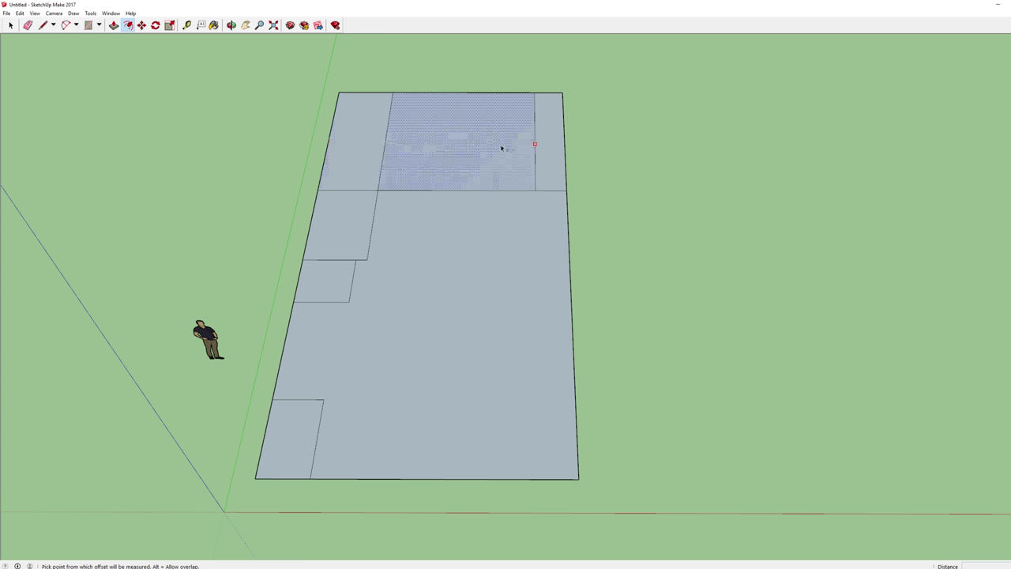
{"action": "left_click", "coordinate": [461, 295]}
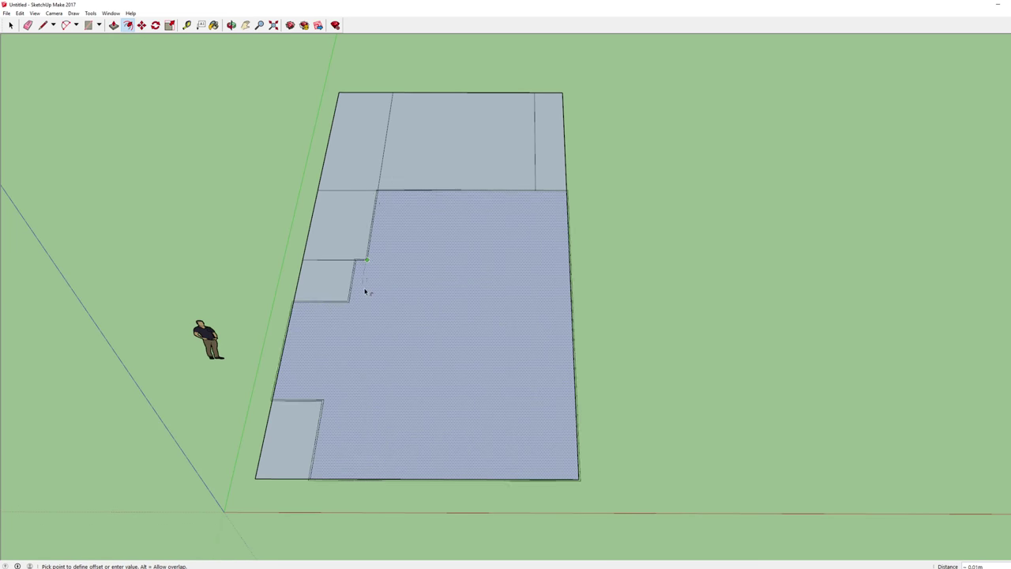
{"action": "key", "text": "Escape"}
{"action": "left_click", "coordinate": [442, 306]}
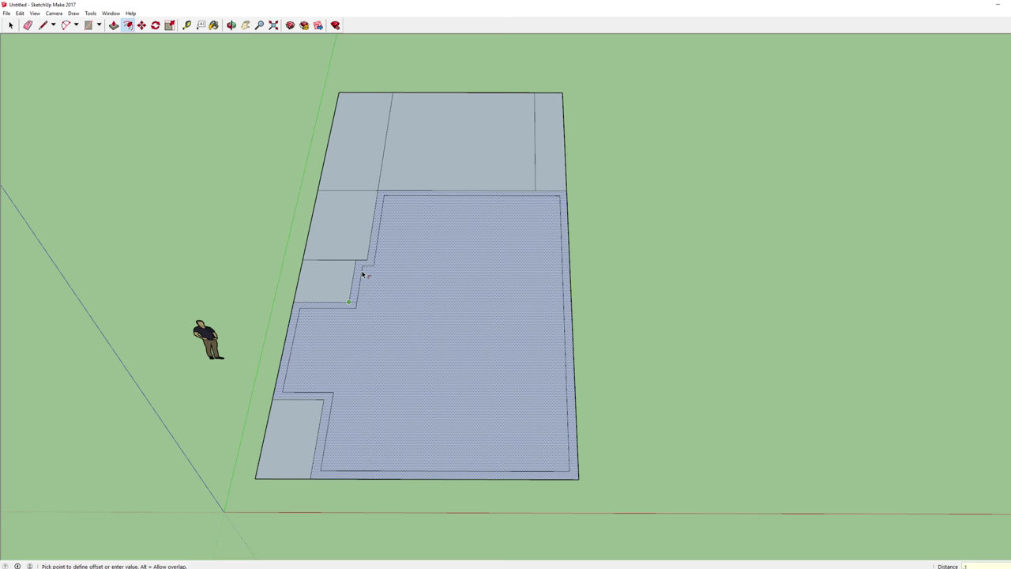
{"action": "left_click", "coordinate": [362, 273]}
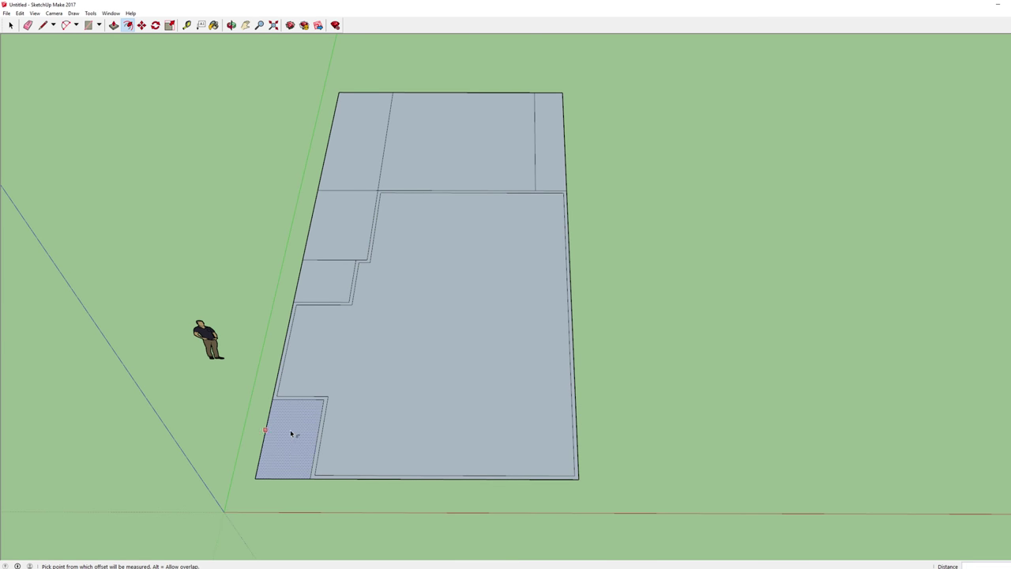
- Repeat the same offset in the bottom-left, small left, left, top-left, top middle and narrow right rooms
{"action": "double_click", "coordinate": [292, 434]}
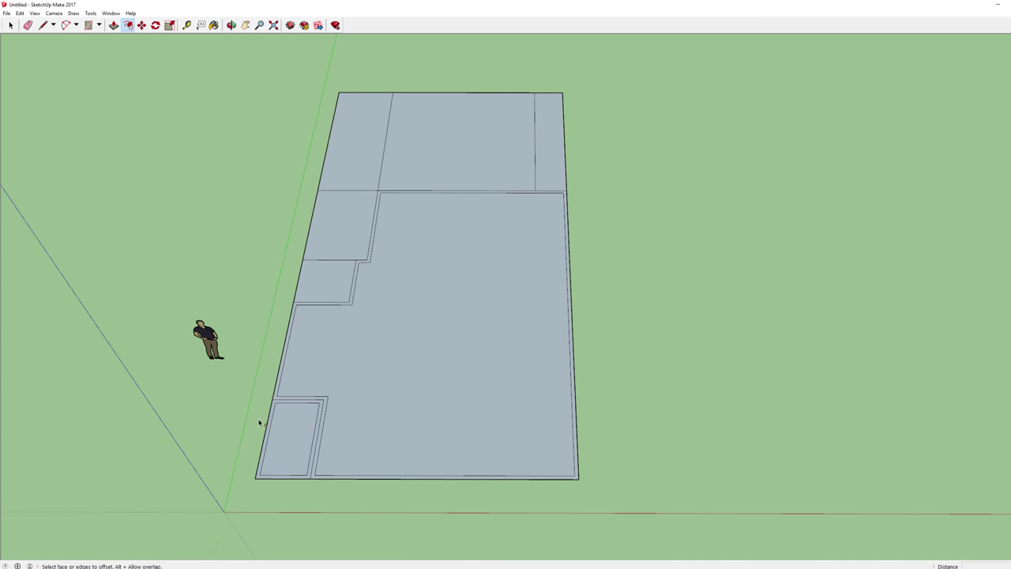
{"action": "double_click", "coordinate": [324, 278]}
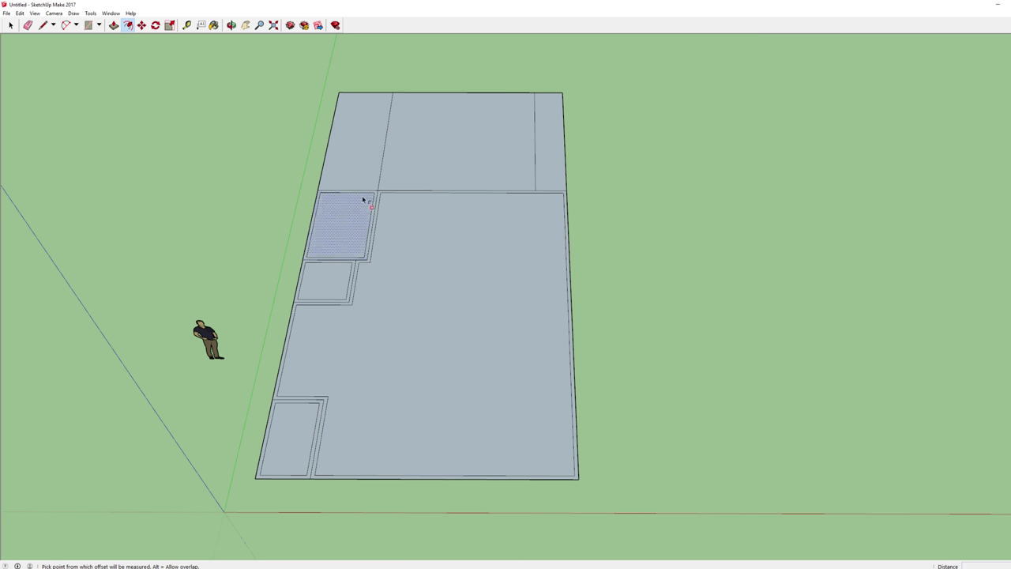
{"action": "double_click", "coordinate": [357, 219]}
{"action": "double_click", "coordinate": [348, 169]}
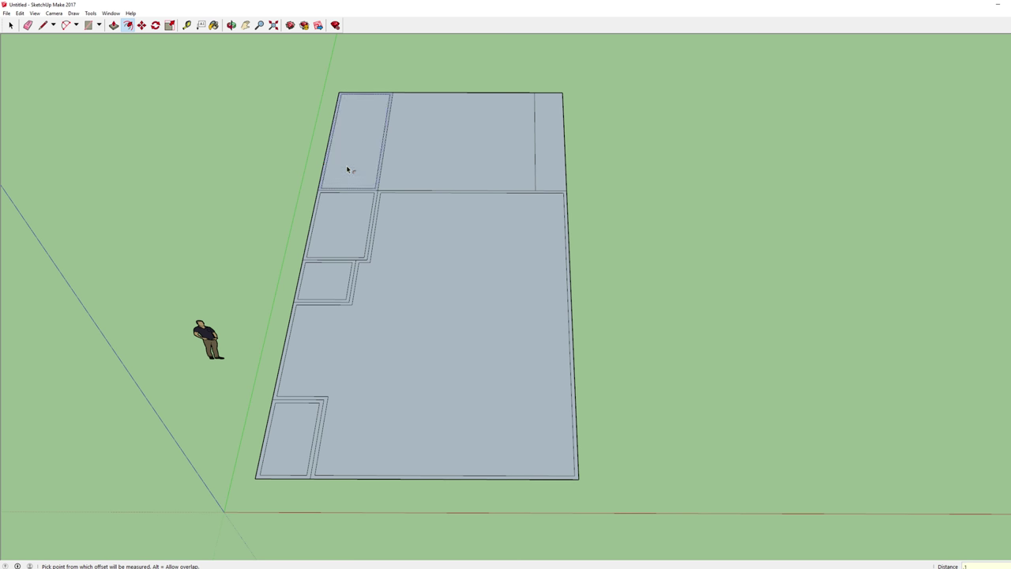
{"action": "double_click", "coordinate": [429, 143]}
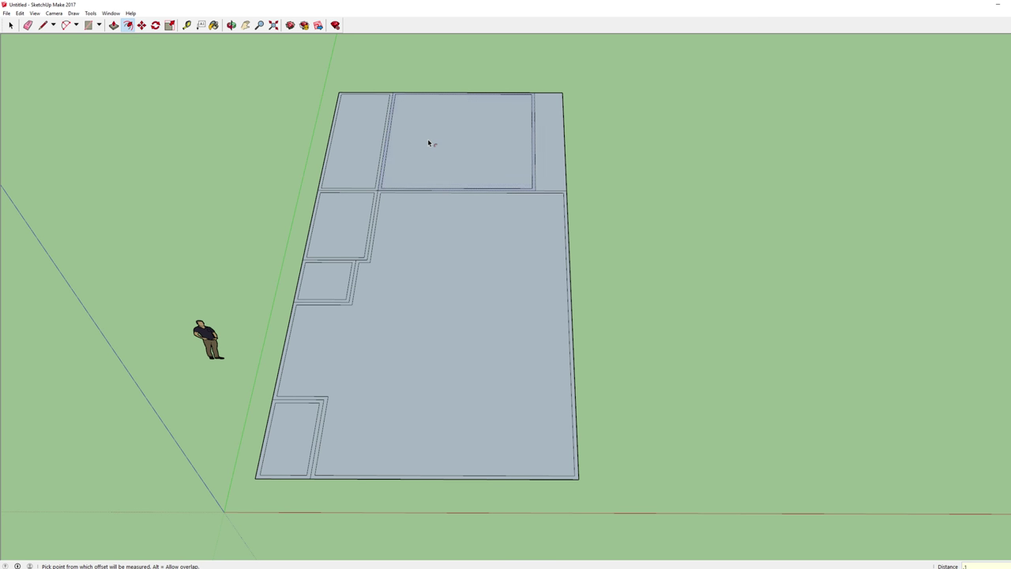
{"action": "double_click", "coordinate": [551, 152]}
{"action": "middle_click_drag", "start_coordinate": [713, 299], "coordinate": [737, 291]}
- Erase the leftover vertical and horizontal edges beside the lower-left room
{"action": "scroll", "coordinate": [427, 407], "scroll_direction": "up", "scroll_amount": 3}
{"action": "scroll", "coordinate": [408, 425], "scroll_direction": "up", "scroll_amount": 3}
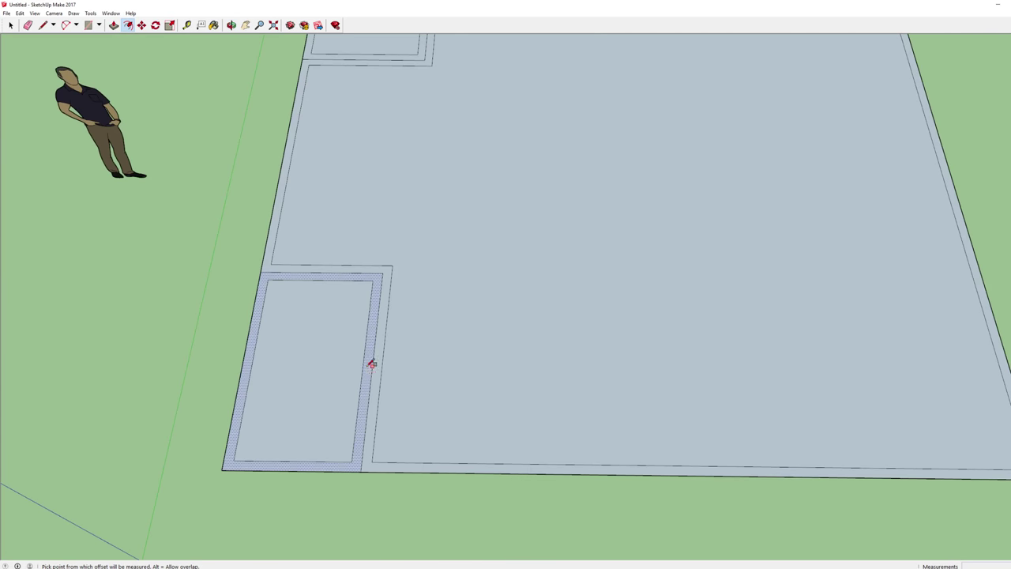
{"action": "key", "text": "r"}
{"action": "left_click", "coordinate": [11, 26]}
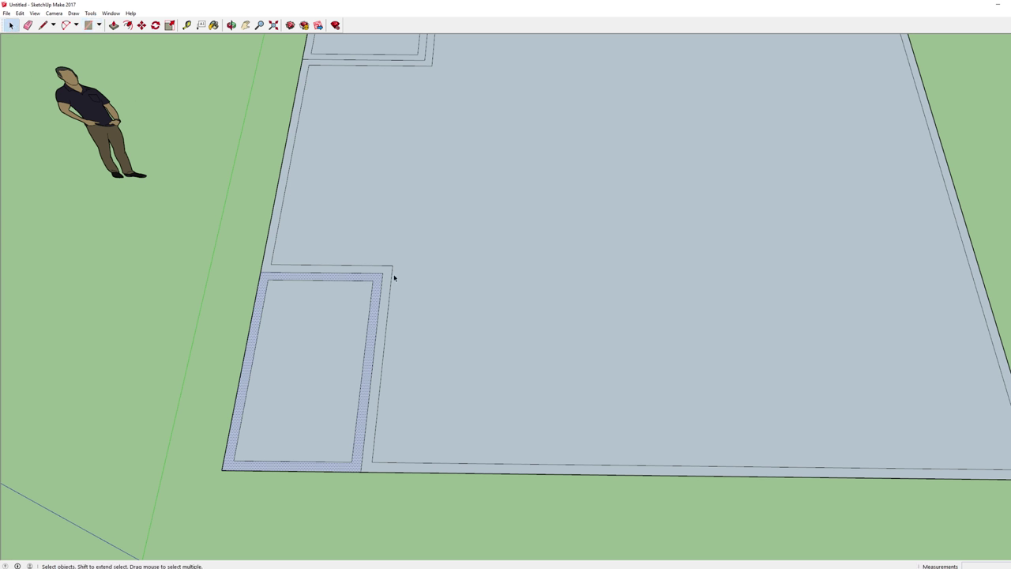
{"action": "left_click", "coordinate": [239, 270]}
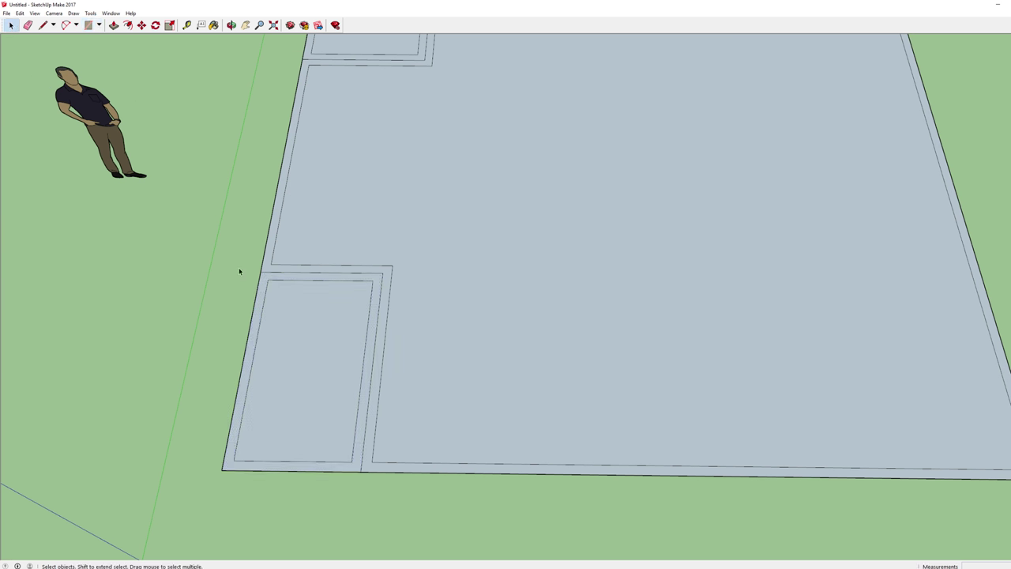
{"action": "left_click", "coordinate": [378, 312]}
{"action": "left_click", "coordinate": [28, 26]}
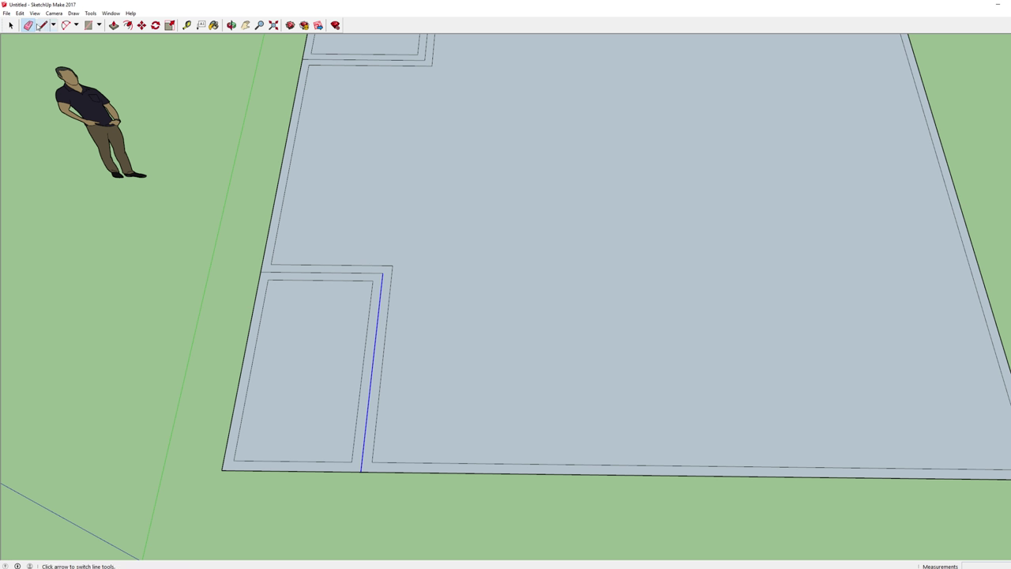
{"action": "left_click", "coordinate": [384, 278]}
{"action": "left_click", "coordinate": [380, 269]}
{"action": "mouse_move", "coordinate": [380, 269]}
{"action": "middle_mouse_down"}
{"action": "mouse_move", "coordinate": [515, 366]}
{"action": "mouse_move", "coordinate": [432, 332]}
{"action": "middle_mouse_up"}
- Erase the remaining overlap edges between the middle, top-left, top and narrow right rooms
{"action": "left_click", "coordinate": [441, 331]}
{"action": "left_click", "coordinate": [473, 280]}
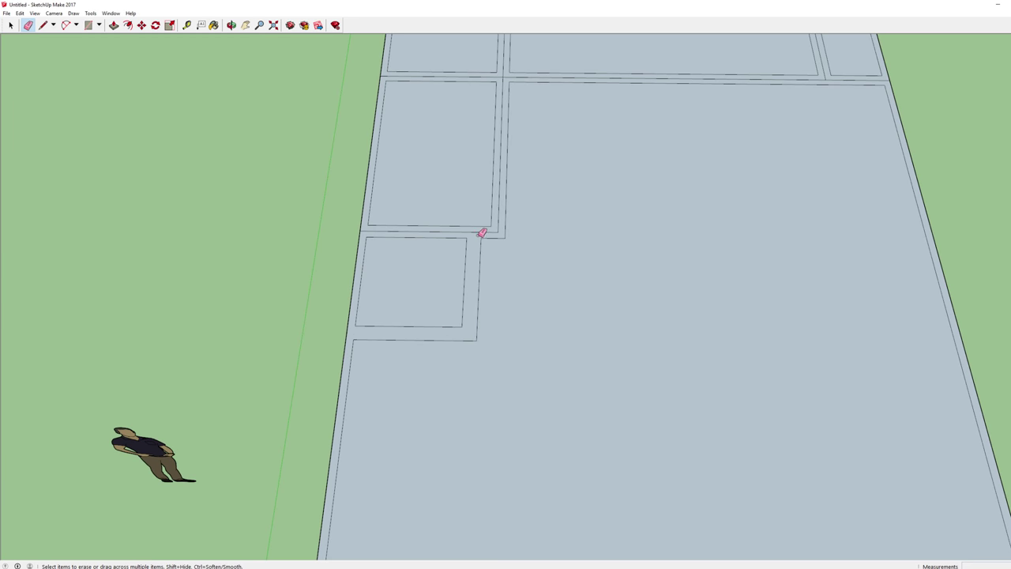
{"action": "left_click", "coordinate": [484, 229]}
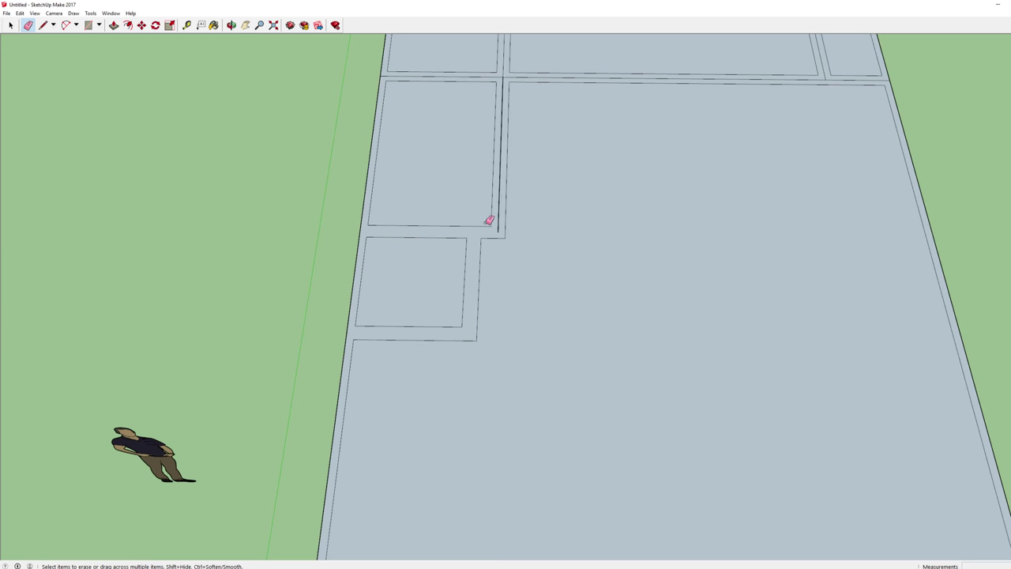
{"action": "left_click", "coordinate": [508, 136]}
{"action": "mouse_move", "coordinate": [619, 141]}
{"action": "middle_mouse_down"}
{"action": "mouse_move", "coordinate": [642, 203]}
{"action": "mouse_move", "coordinate": [612, 259]}
{"action": "middle_mouse_up"}
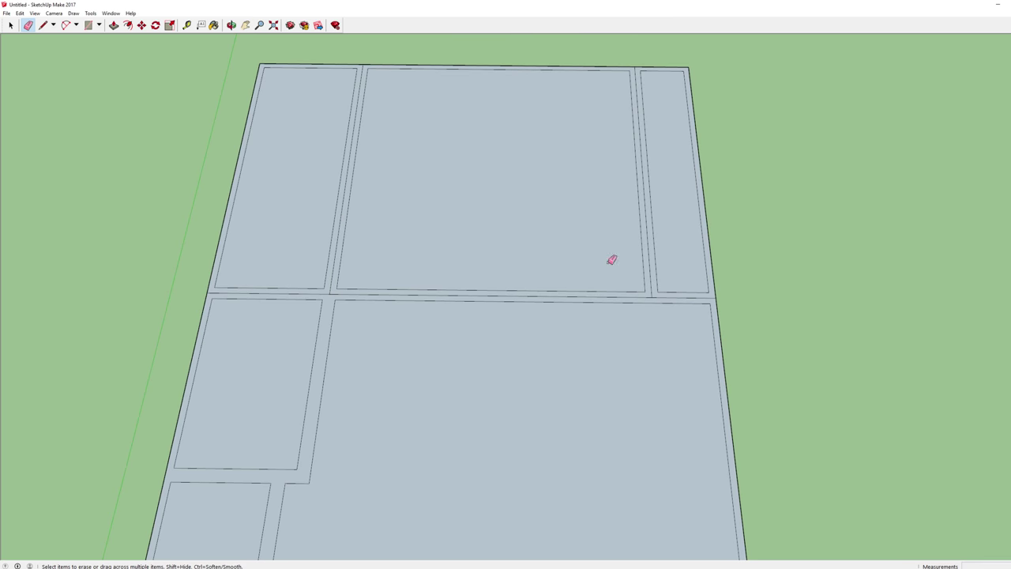
{"action": "left_click", "coordinate": [646, 190]}
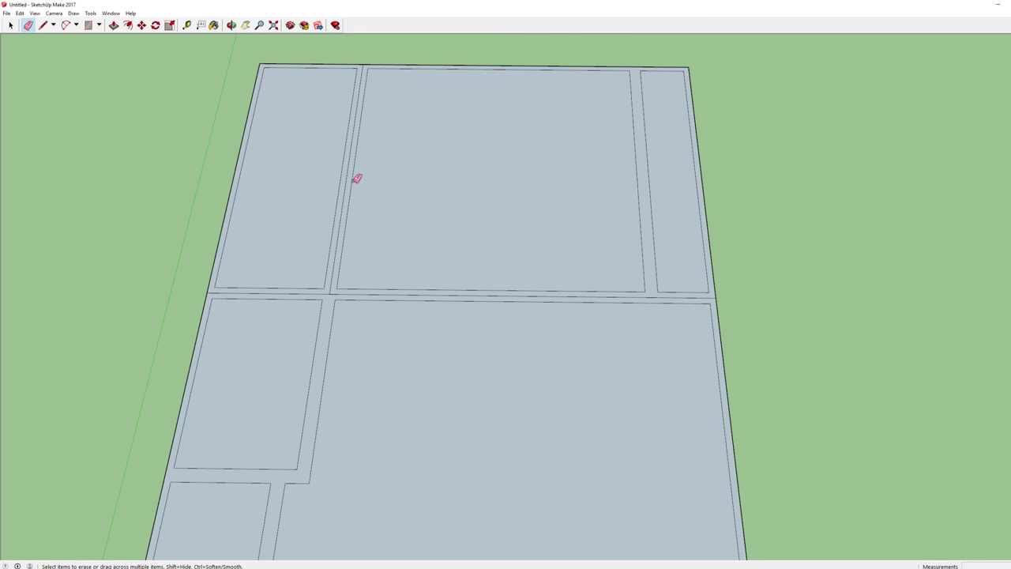
{"action": "left_click", "coordinate": [350, 174]}
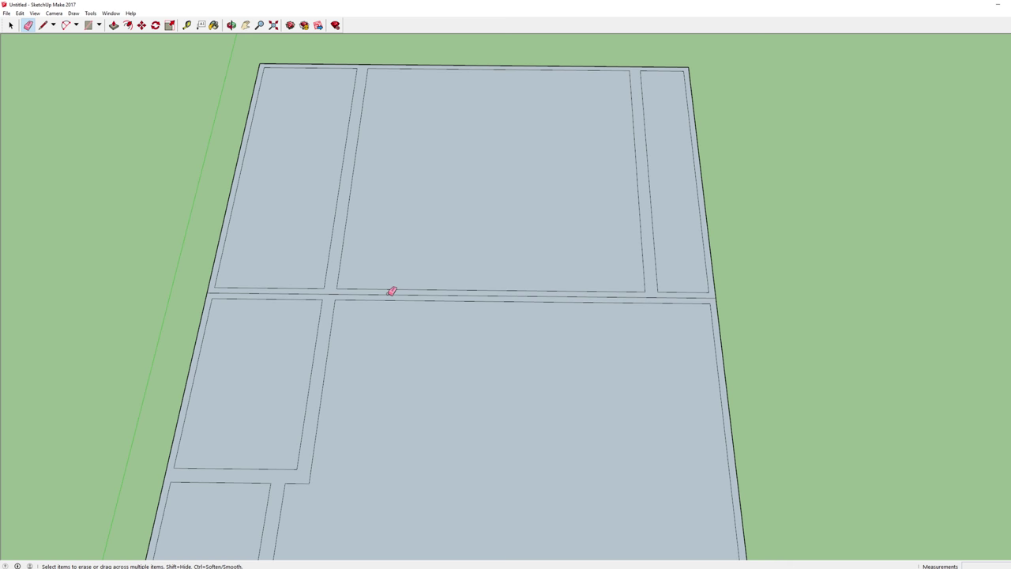
{"action": "left_click", "coordinate": [392, 292]}
{"action": "mouse_move", "coordinate": [390, 293]}
{"action": "middle_mouse_down"}
{"action": "mouse_move", "coordinate": [703, 384]}
{"action": "mouse_move", "coordinate": [701, 211]}
{"action": "middle_mouse_up"}
{"action": "key", "text": "r"}
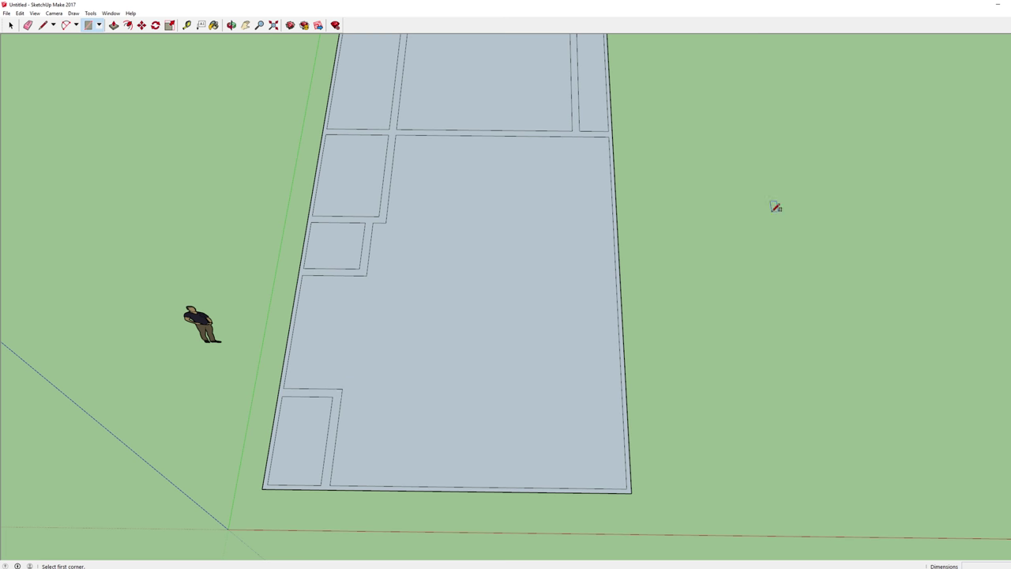
- Draw doorway rectangles across the walls beside the lower-left room and the small room
{"action": "middle_click_drag", "start_coordinate": [395, 323], "coordinate": [557, 272]}
{"action": "scroll", "coordinate": [305, 310], "scroll_direction": "up", "scroll_amount": 3}
{"action": "left_click", "coordinate": [397, 274]}
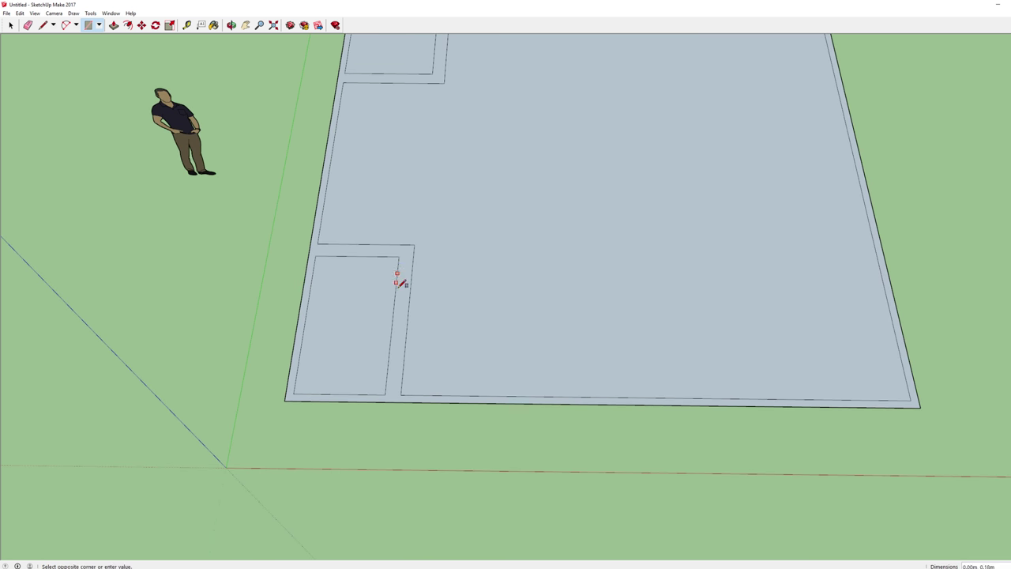
{"action": "left_click", "coordinate": [408, 383]}
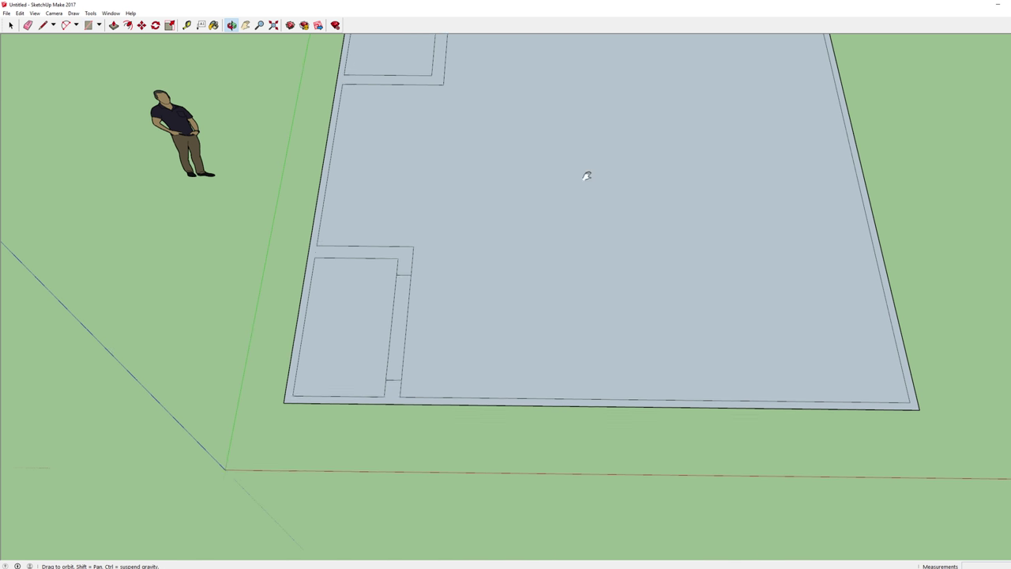
{"action": "middle_click_drag", "start_coordinate": [584, 174], "coordinate": [417, 321]}
{"action": "left_click", "coordinate": [417, 270]}
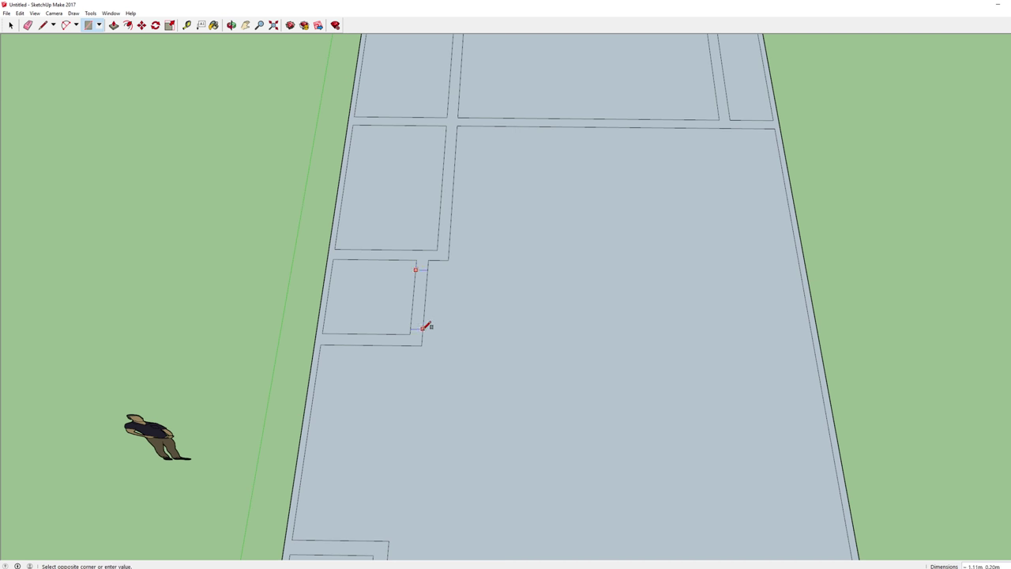
{"action": "left_click", "coordinate": [422, 328]}
{"action": "scroll", "coordinate": [570, 218], "scroll_direction": "down", "scroll_amount": 3}
- Add doorway rectangles by the upper-left room, above the living area, between top rooms and at the far right room
{"action": "left_click", "coordinate": [432, 257]}
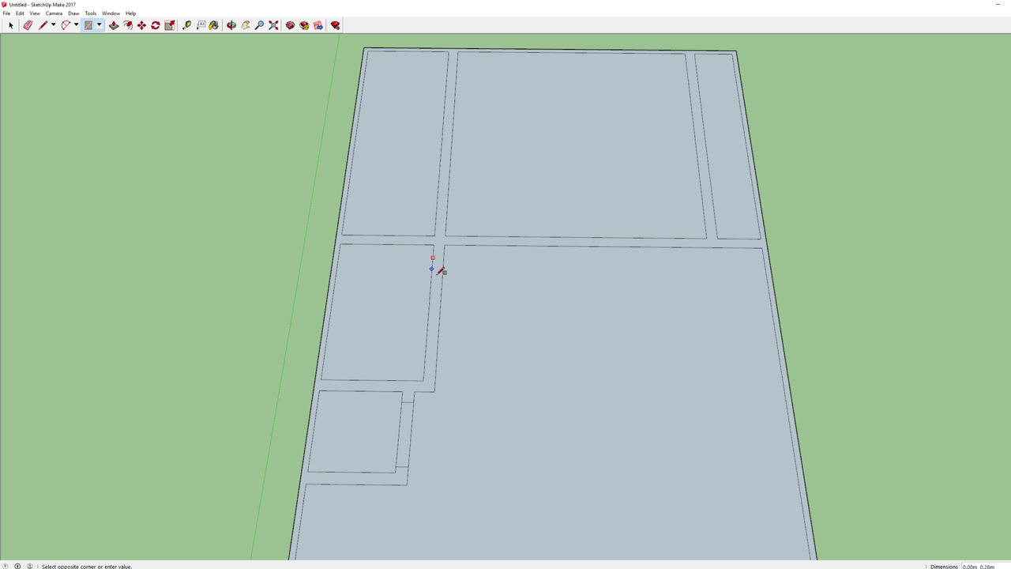
{"action": "left_click", "coordinate": [444, 310]}
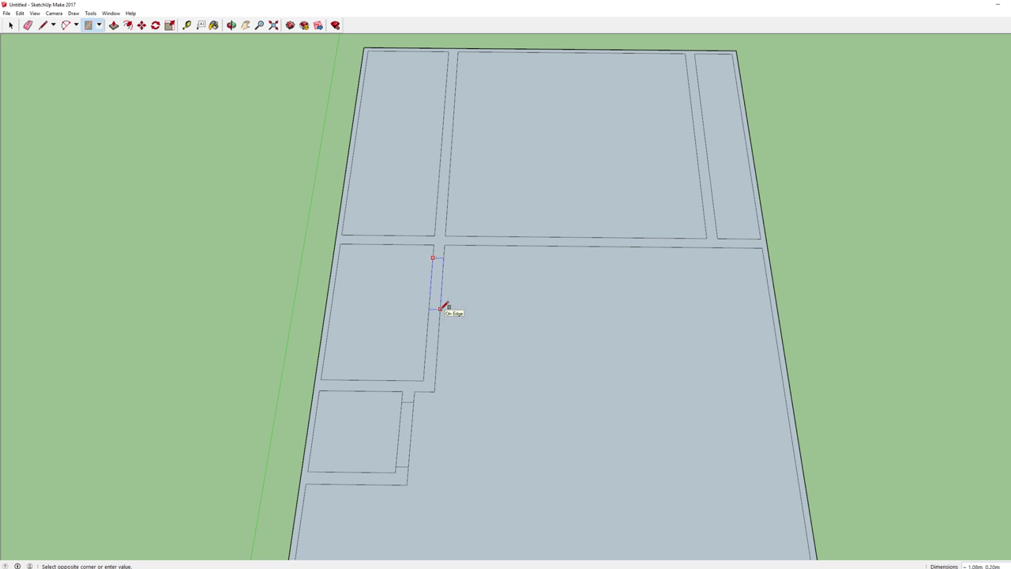
{"action": "left_click", "coordinate": [462, 235]}
{"action": "left_click", "coordinate": [517, 245]}
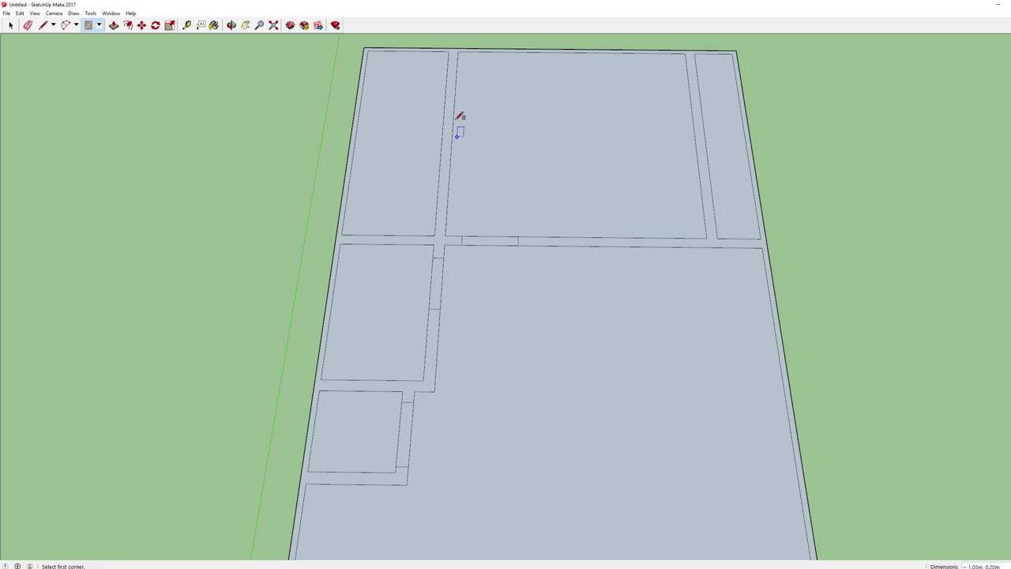
{"action": "left_click", "coordinate": [448, 63]}
{"action": "left_click", "coordinate": [457, 109]}
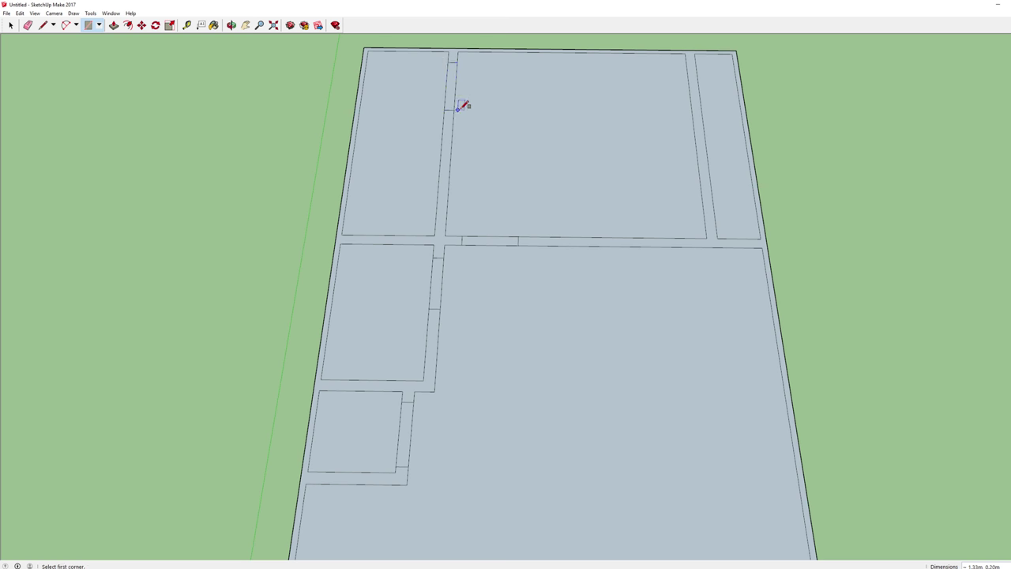
{"action": "left_click", "coordinate": [687, 69]}
{"action": "scroll", "coordinate": [715, 214], "scroll_direction": "down", "scroll_amount": 4}
{"action": "middle_click_drag", "start_coordinate": [813, 235], "coordinate": [668, 196]}
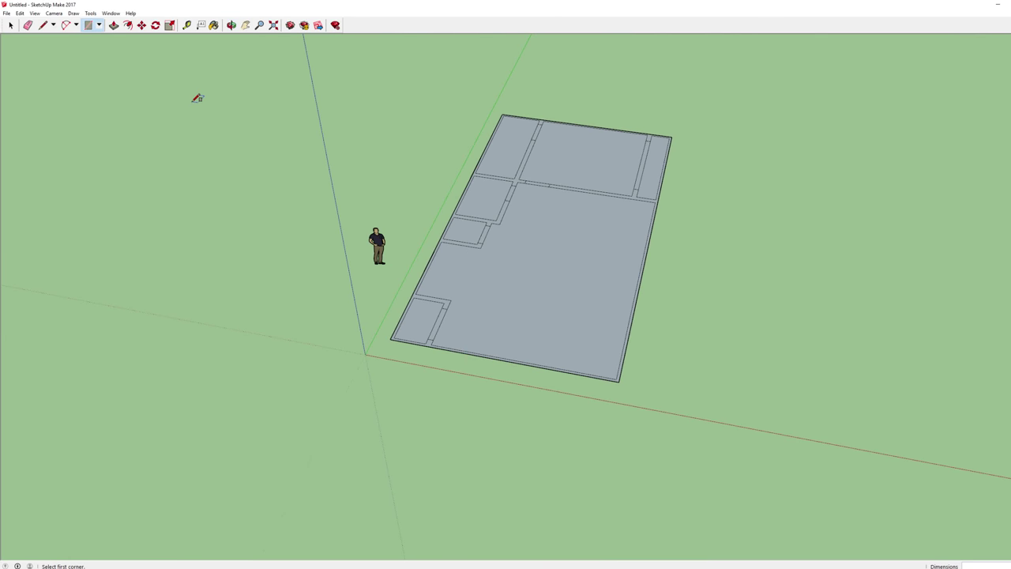
- Push/pull the wall strips up to a height of 3, leaving the doorway rectangles flat
{"action": "left_click", "coordinate": [114, 24]}
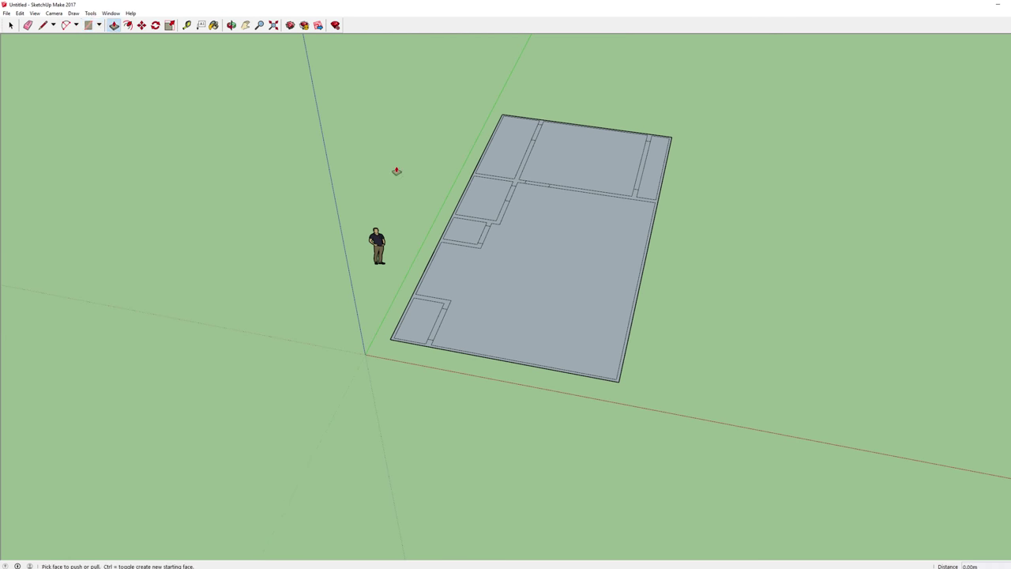
{"action": "left_click", "coordinate": [503, 362]}
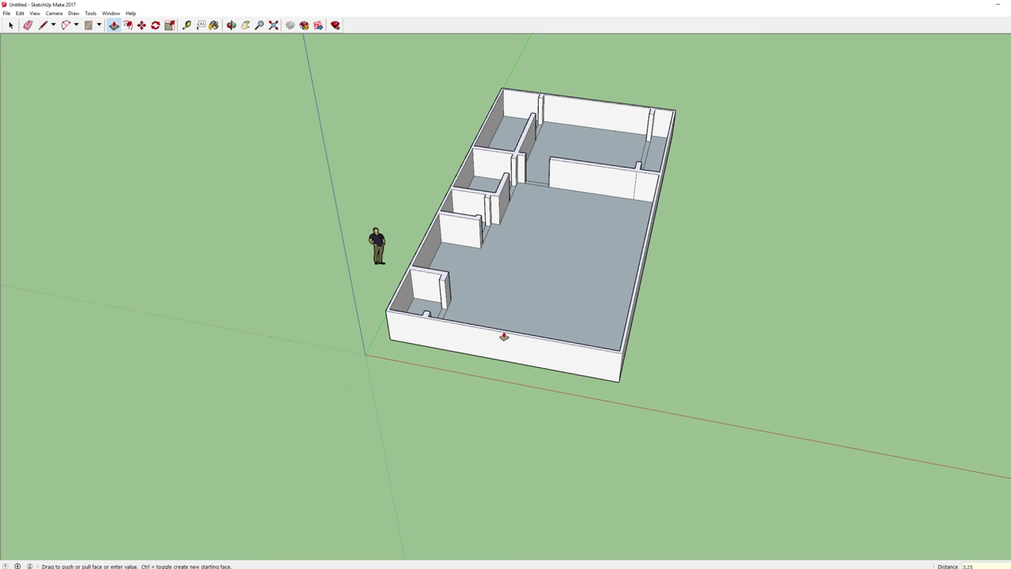
{"action": "type", "text": "3"}
{"action": "key", "text": "Return"}
{"action": "middle_click_drag", "start_coordinate": [751, 273], "coordinate": [566, 282]}
- Paint the main living floor with Carpet Berber Multi from the Carpet, Fabrics, Leather library
{"action": "key", "text": "p"}
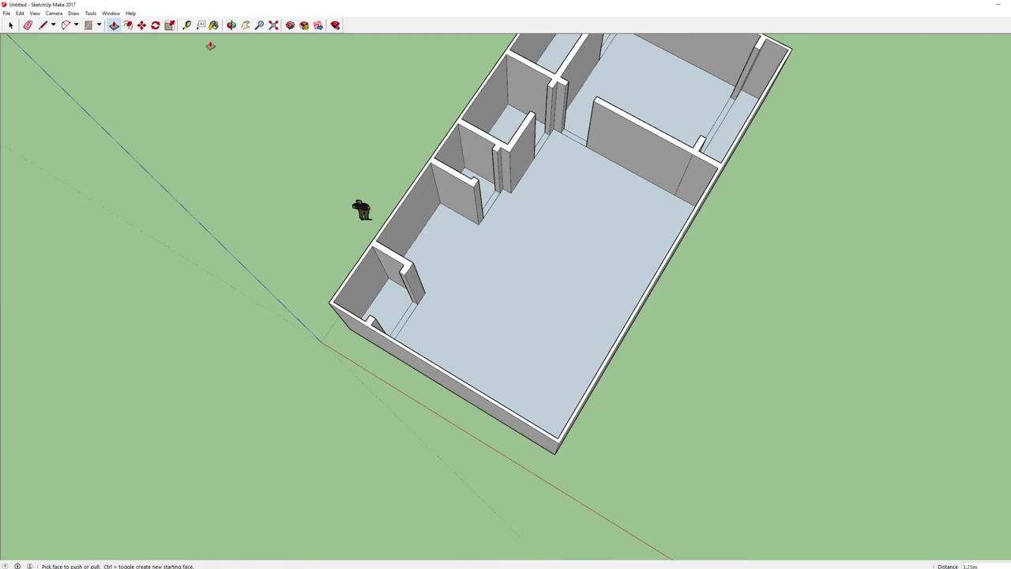
{"action": "left_click", "coordinate": [213, 24]}
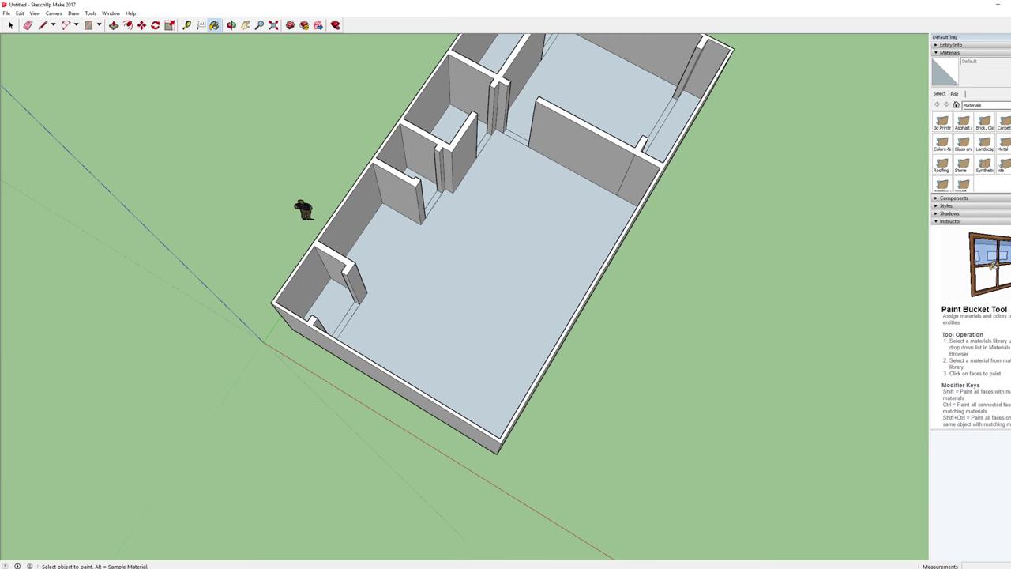
{"action": "left_click", "coordinate": [987, 105]}
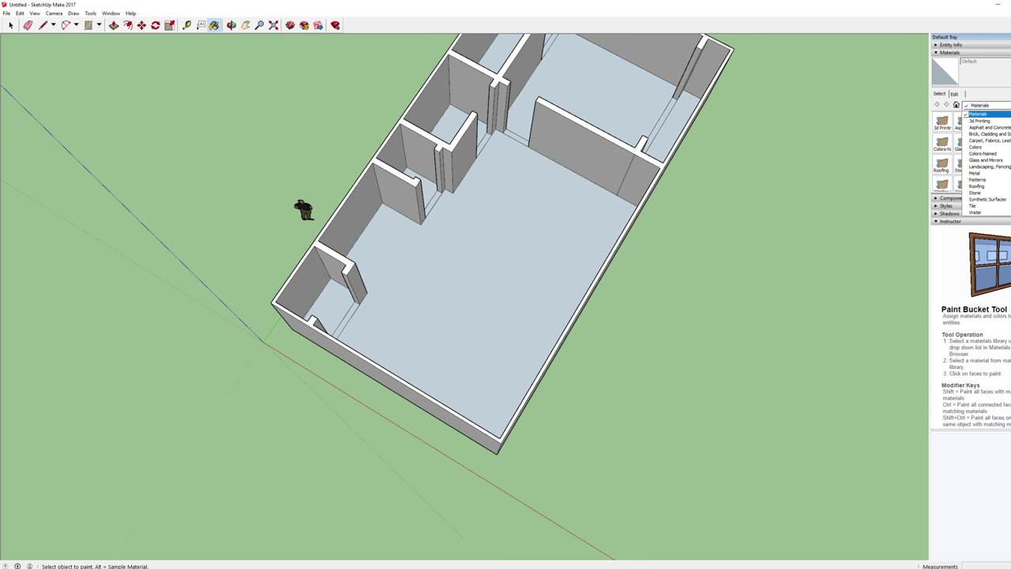
{"action": "left_click", "coordinate": [1003, 142]}
{"action": "left_click", "coordinate": [946, 123]}
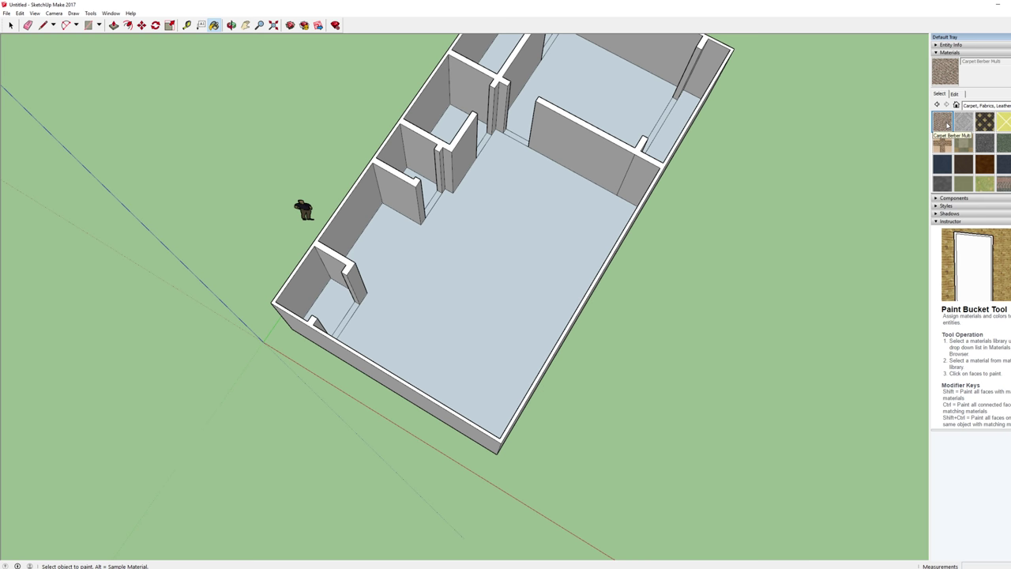
{"action": "left_click", "coordinate": [519, 219]}
{"action": "middle_click_drag", "start_coordinate": [684, 332], "coordinate": [667, 279]}
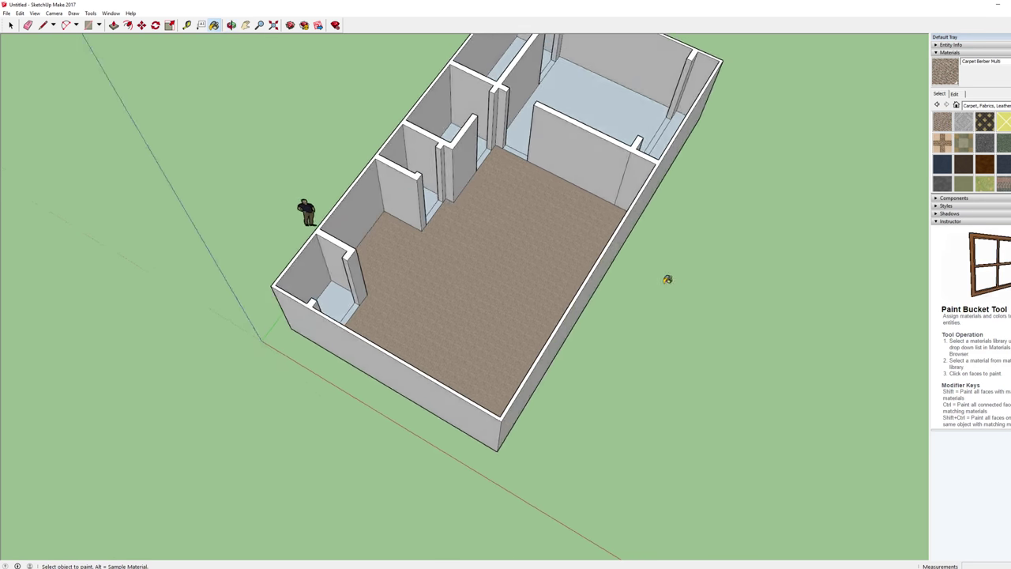
- Repaint the main floor with Carpet Pattern Leaf Square instead, then view the whole condo
{"action": "scroll", "coordinate": [496, 282], "scroll_direction": "up", "scroll_amount": 5}
{"action": "scroll", "coordinate": [908, 183], "scroll_direction": "down", "scroll_amount": 3}
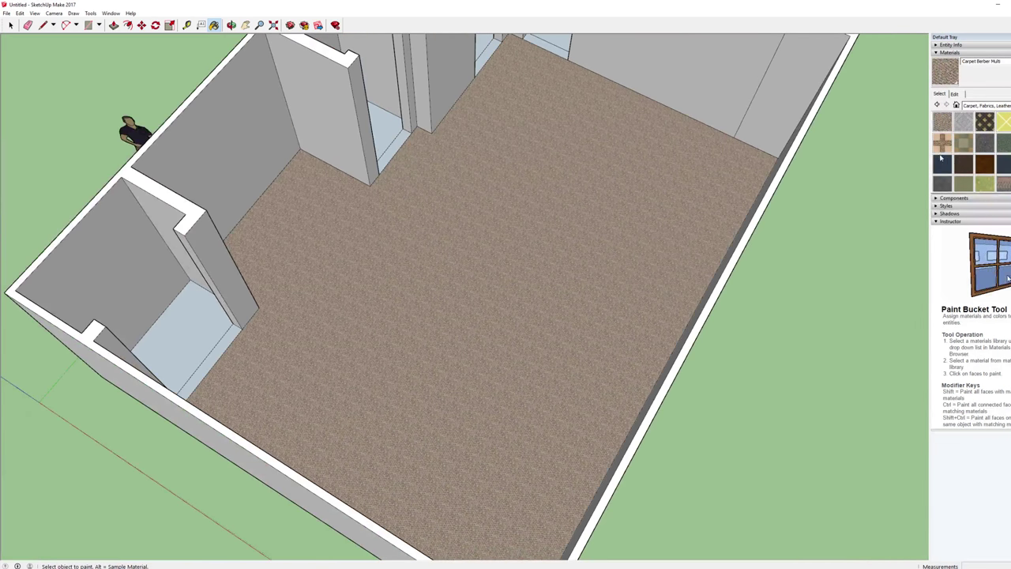
{"action": "left_click", "coordinate": [941, 143]}
{"action": "left_click", "coordinate": [653, 178]}
{"action": "scroll", "coordinate": [650, 361], "scroll_direction": "down", "scroll_amount": 3}
{"action": "mouse_move", "coordinate": [650, 361]}
{"action": "middle_mouse_down"}
{"action": "mouse_move", "coordinate": [782, 266]}
{"action": "mouse_move", "coordinate": [847, 269]}
{"action": "mouse_move", "coordinate": [670, 226]}
{"action": "mouse_move", "coordinate": [614, 301]}
{"action": "mouse_move", "coordinate": [670, 162]}
{"action": "mouse_move", "coordinate": [728, 263]}
{"action": "mouse_move", "coordinate": [621, 289]}
{"action": "mouse_move", "coordinate": [625, 282]}
{"action": "middle_mouse_up"}
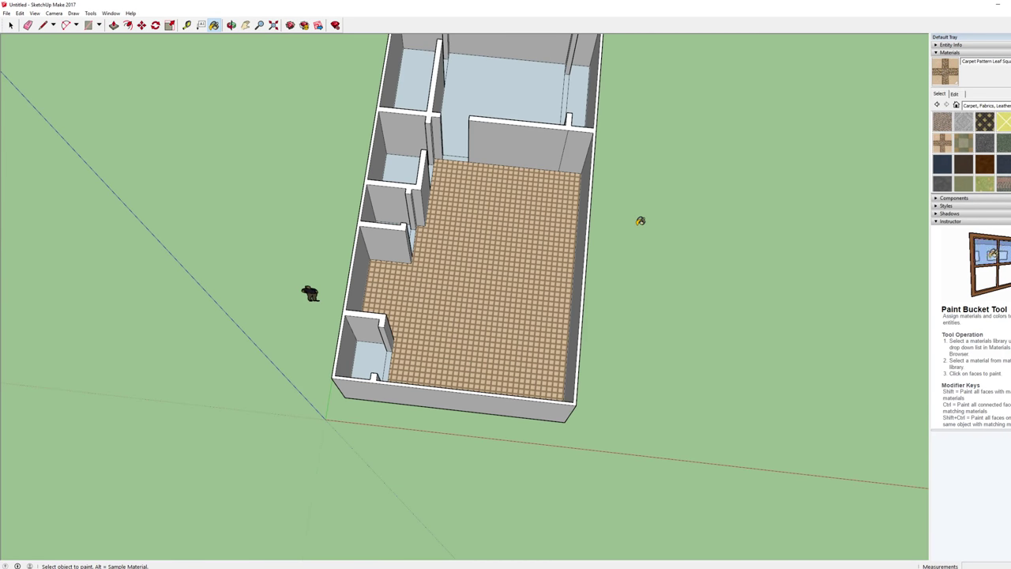